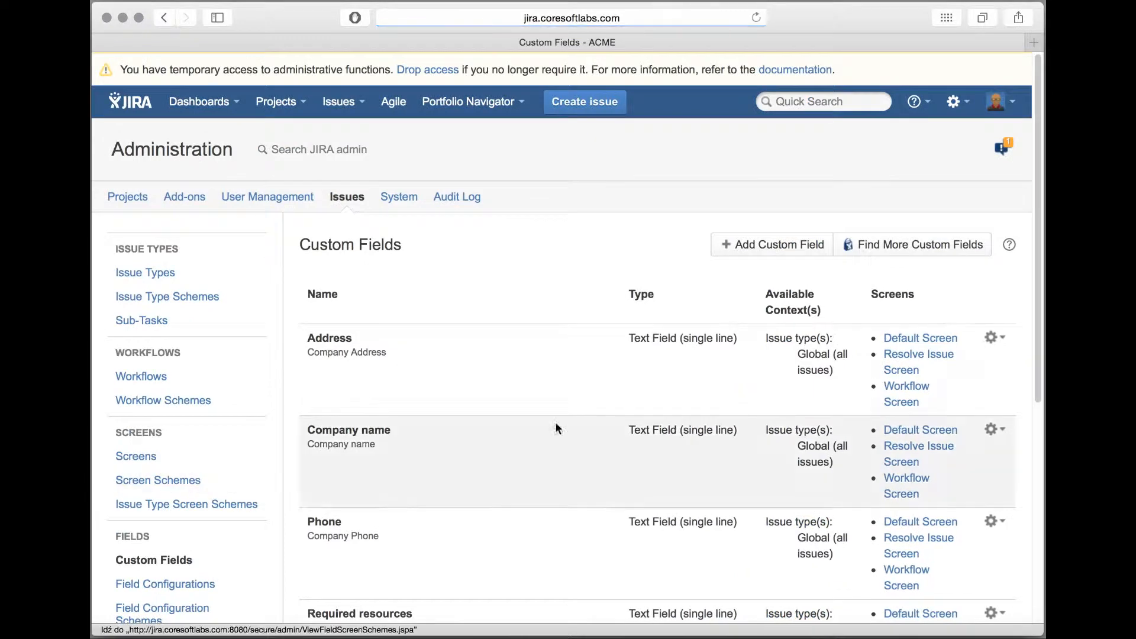
Step: Create a custom field of type Secure Number named CAPEX
left_click(767, 258)
left_click(323, 194)
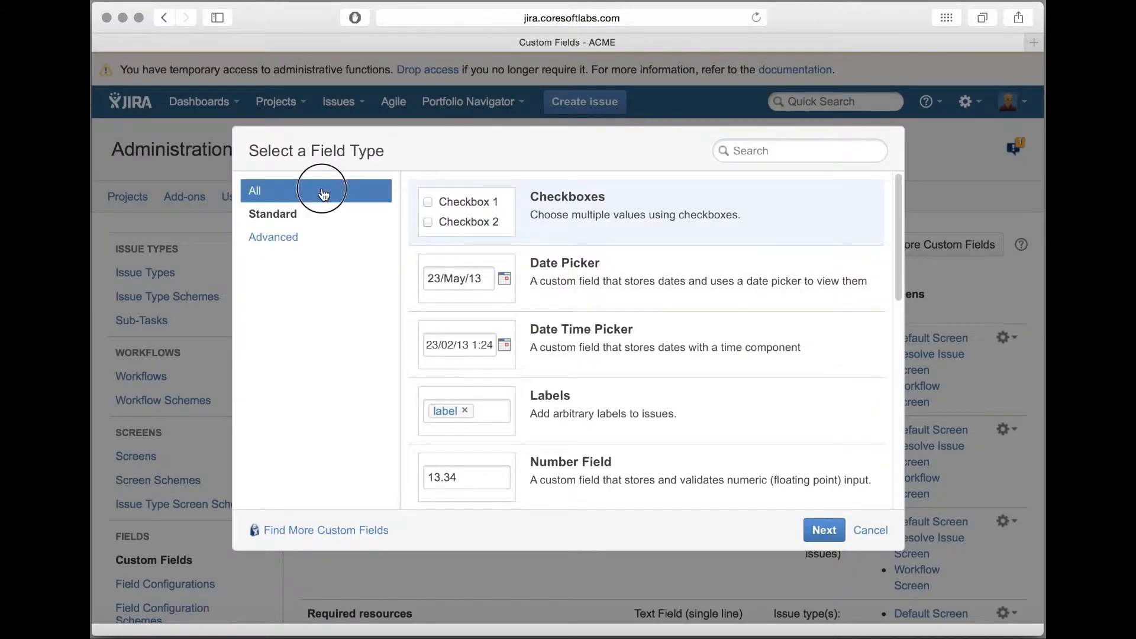
type("sec")
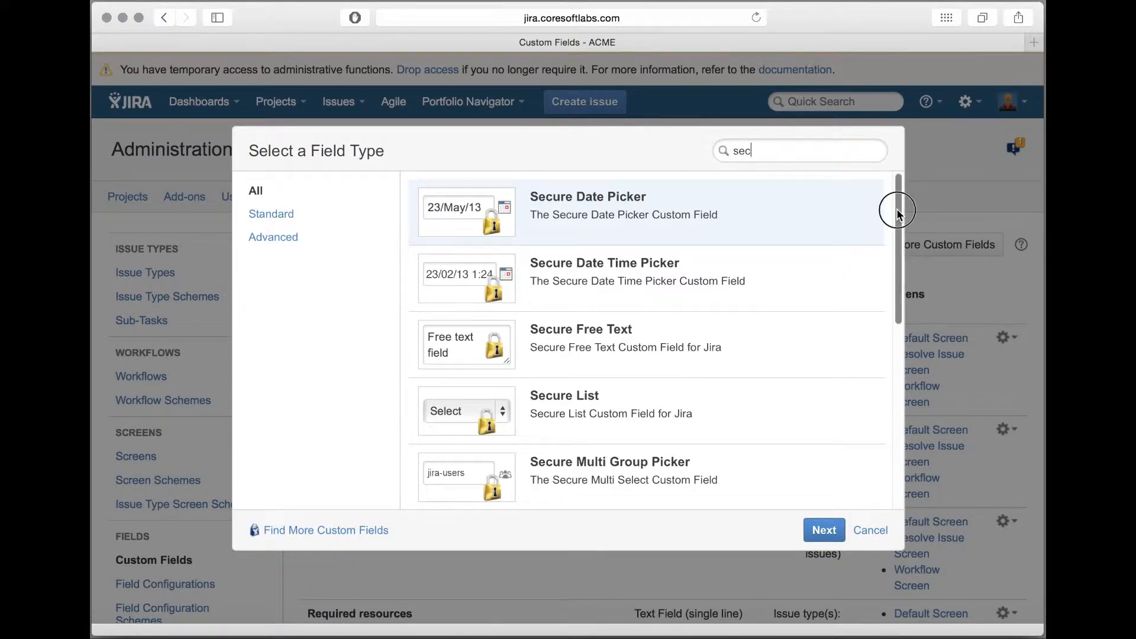
left_click_drag(898, 213, 901, 401)
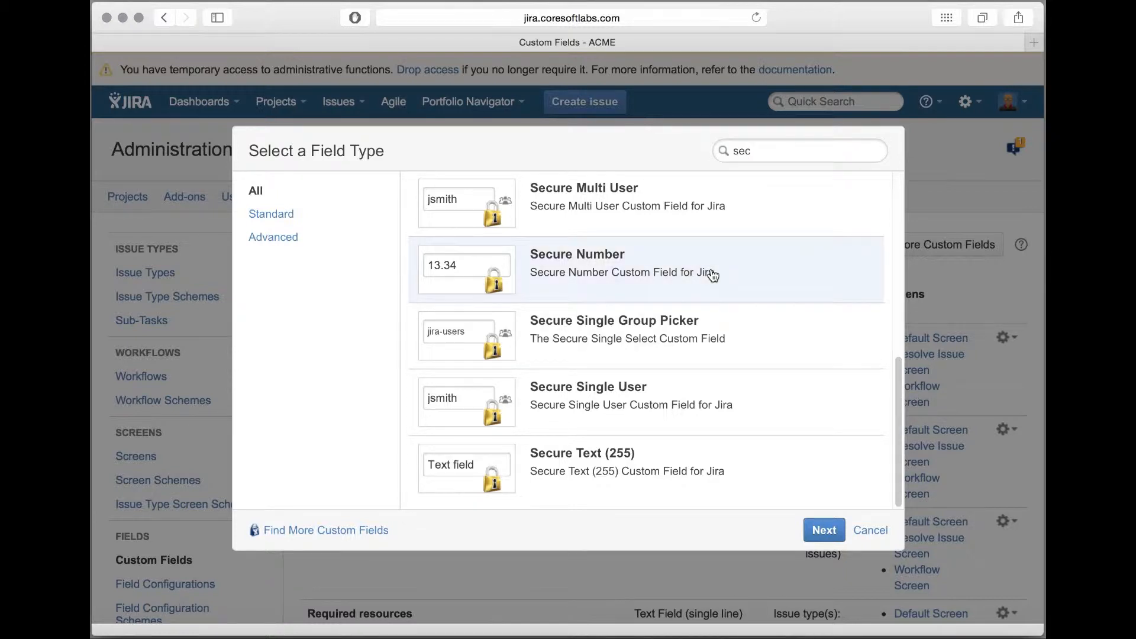
left_click(823, 537)
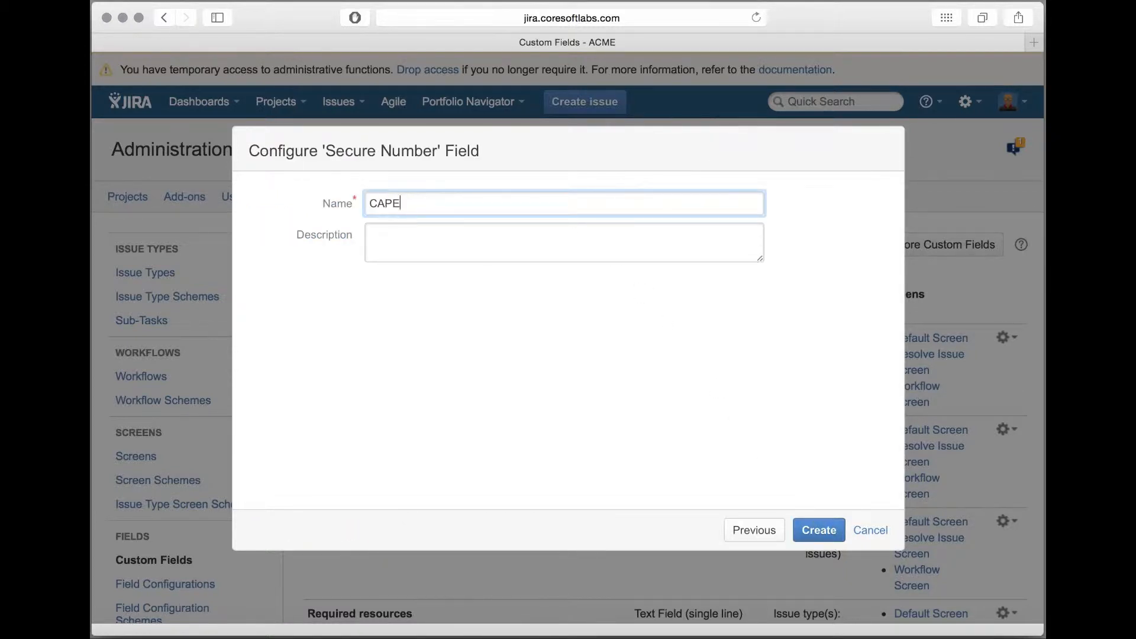
left_click(821, 531)
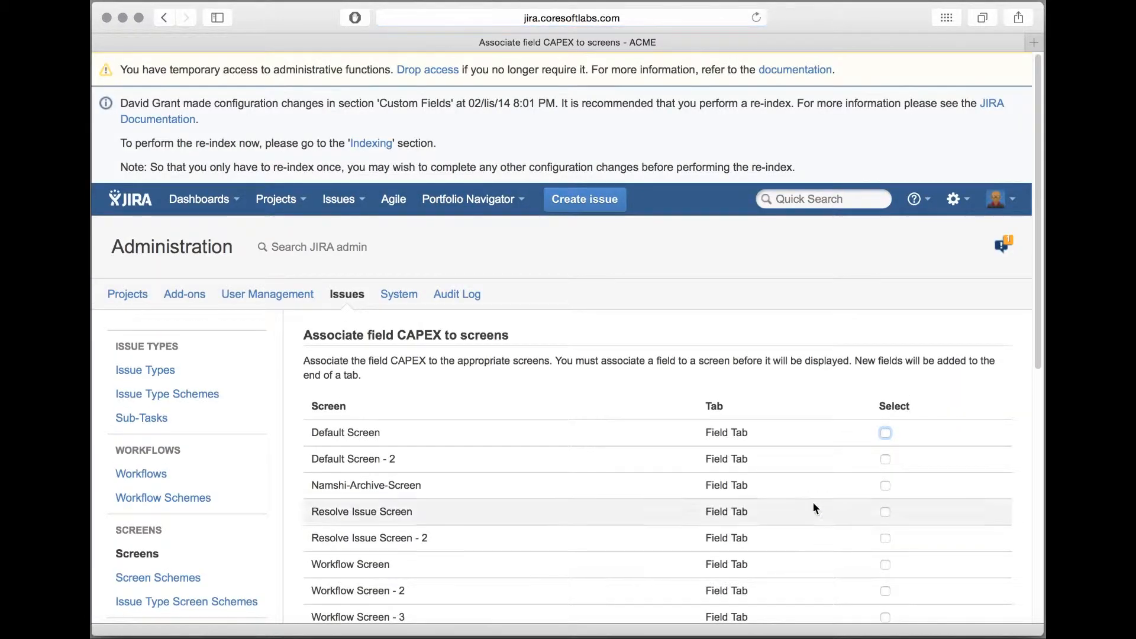
Step: Associate the CAPEX field with the Default Screen, Resolve Issue Screen and Workflow Screen
scroll(813, 508, "down", 3)
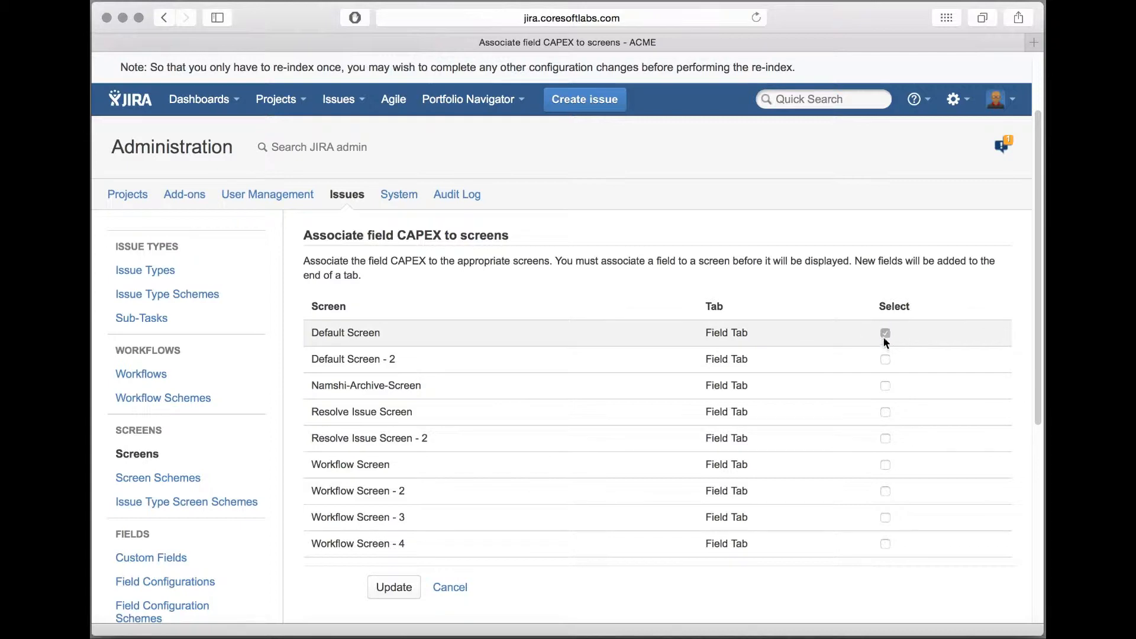
left_click(886, 412)
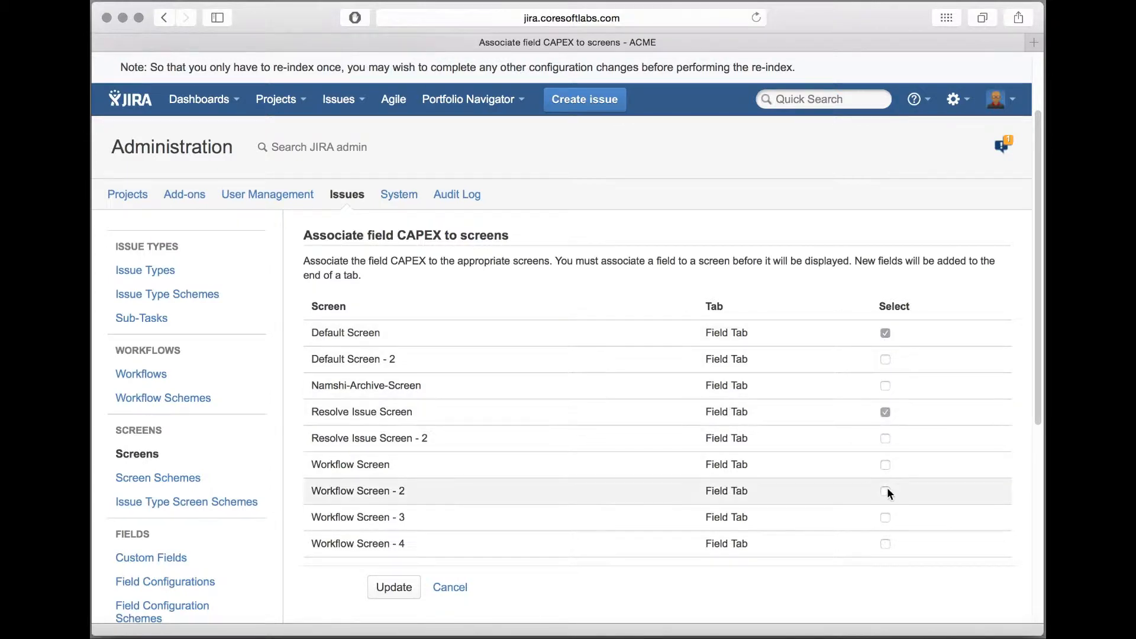
left_click(885, 465)
left_click(391, 589)
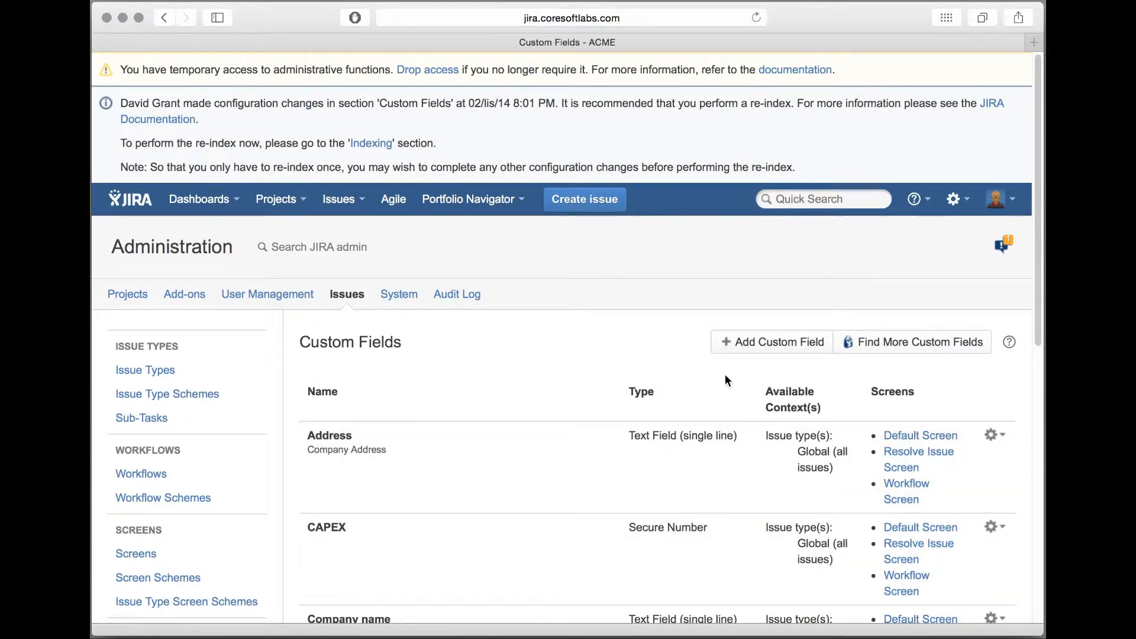
Step: Create a second Secure Number custom field named Scoring, with a % sign in its description
left_click(783, 351)
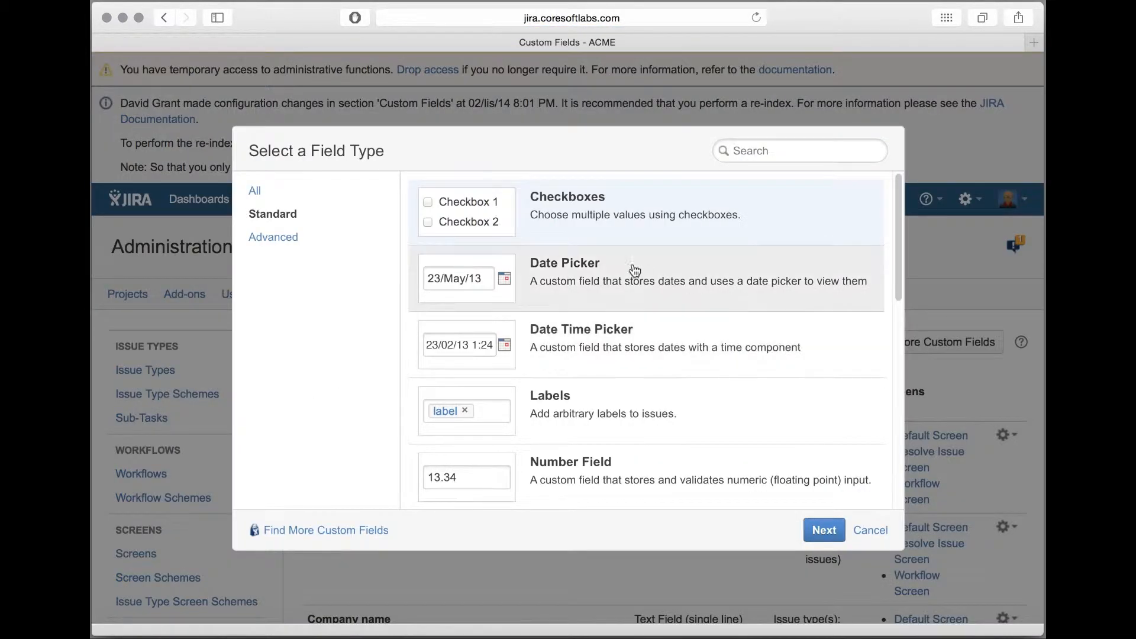
left_click(322, 190)
left_click(772, 152)
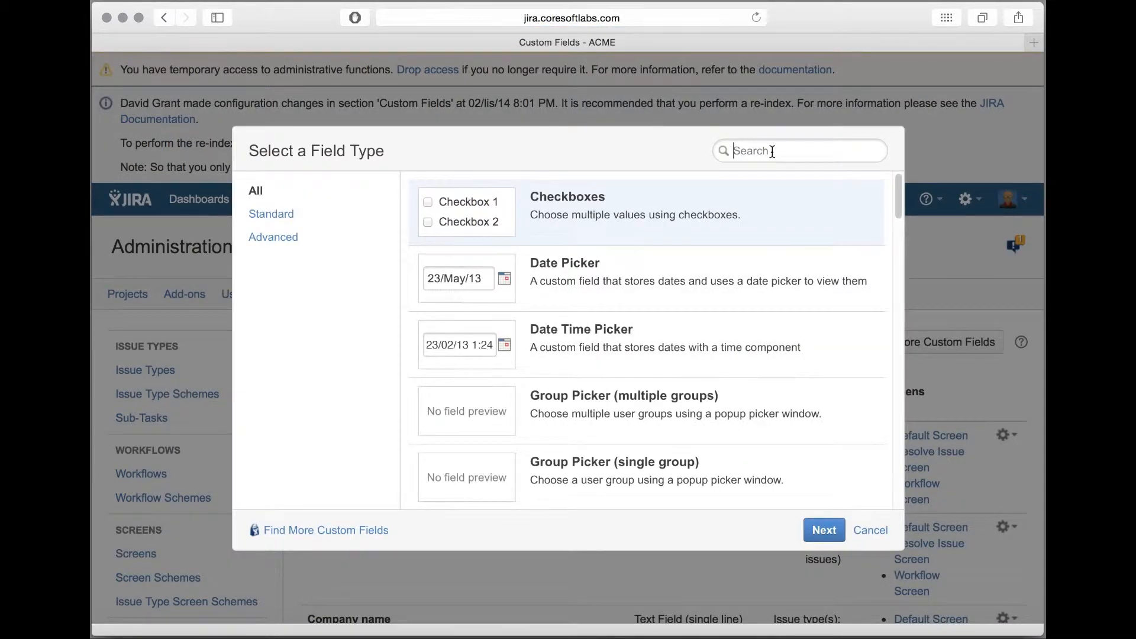
type("sec")
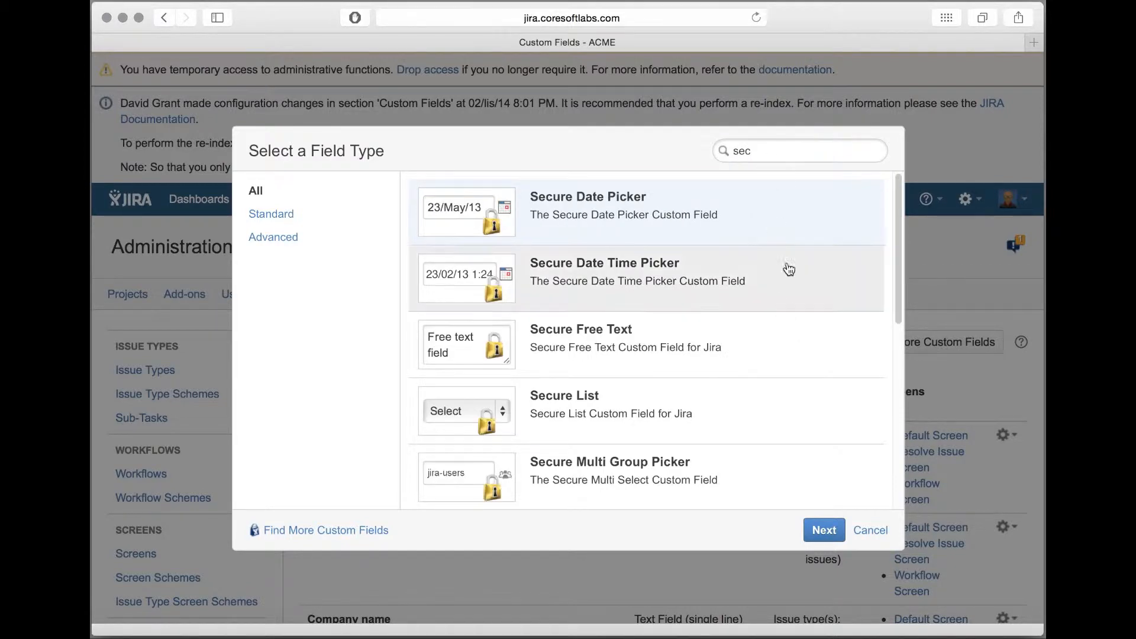
scroll(775, 296, "down", 5)
left_click(702, 284)
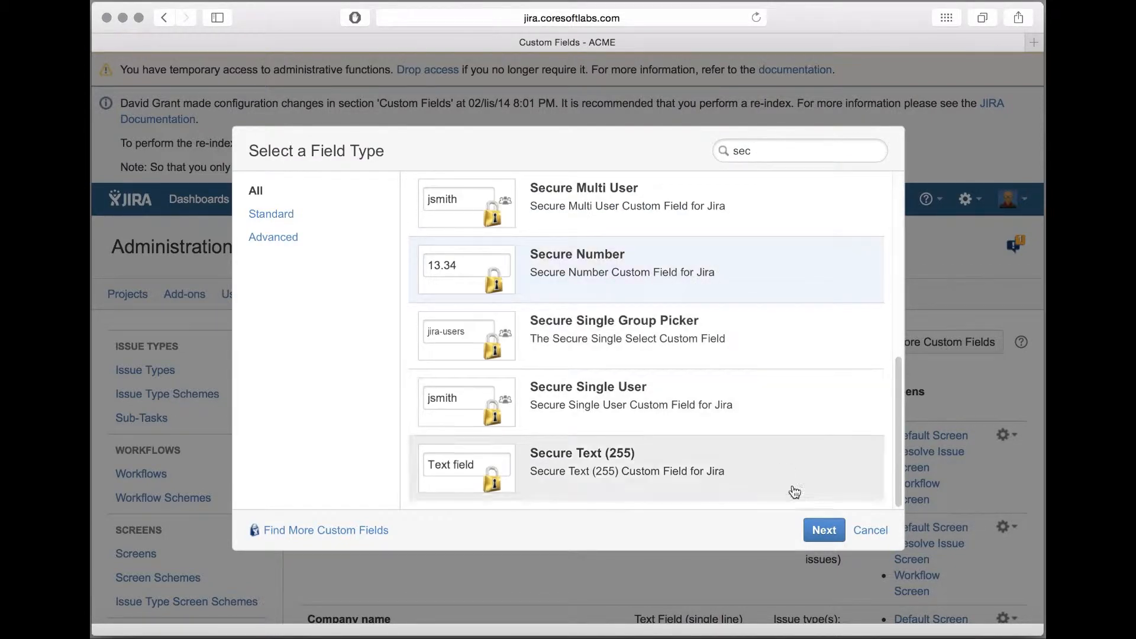
left_click(823, 533)
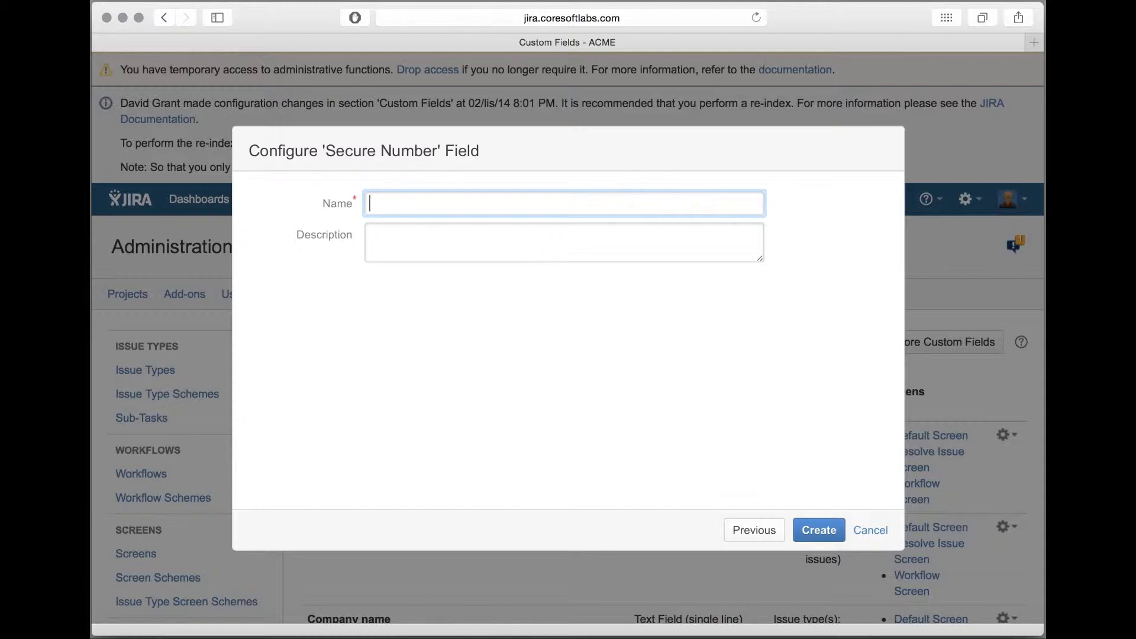
type("Scoring")
key("Tab")
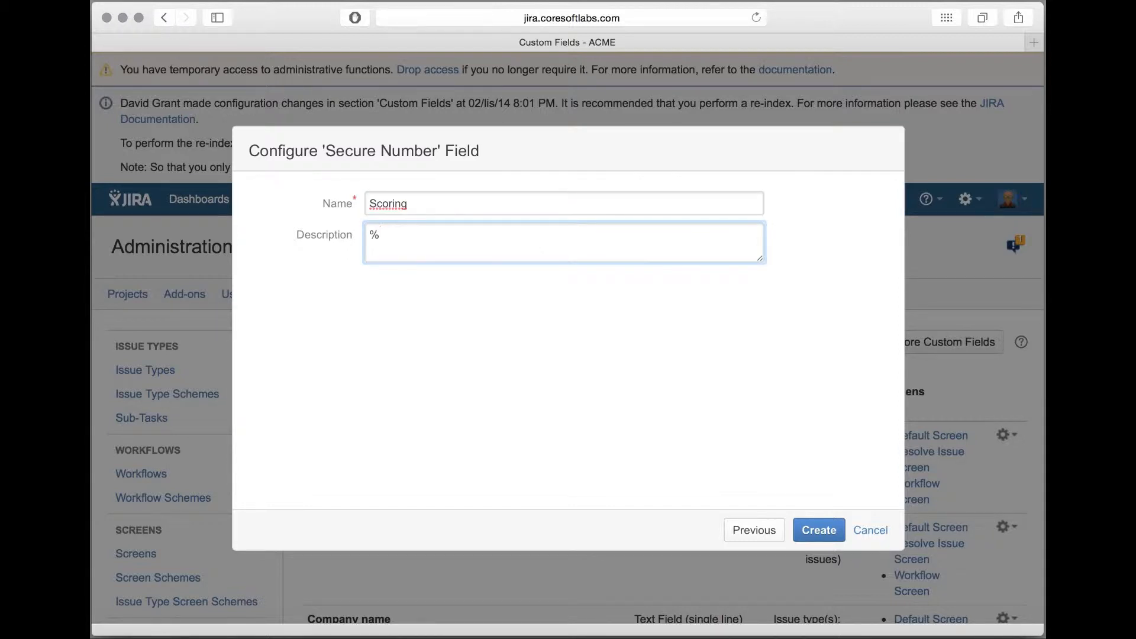
type("[")
left_click(820, 530)
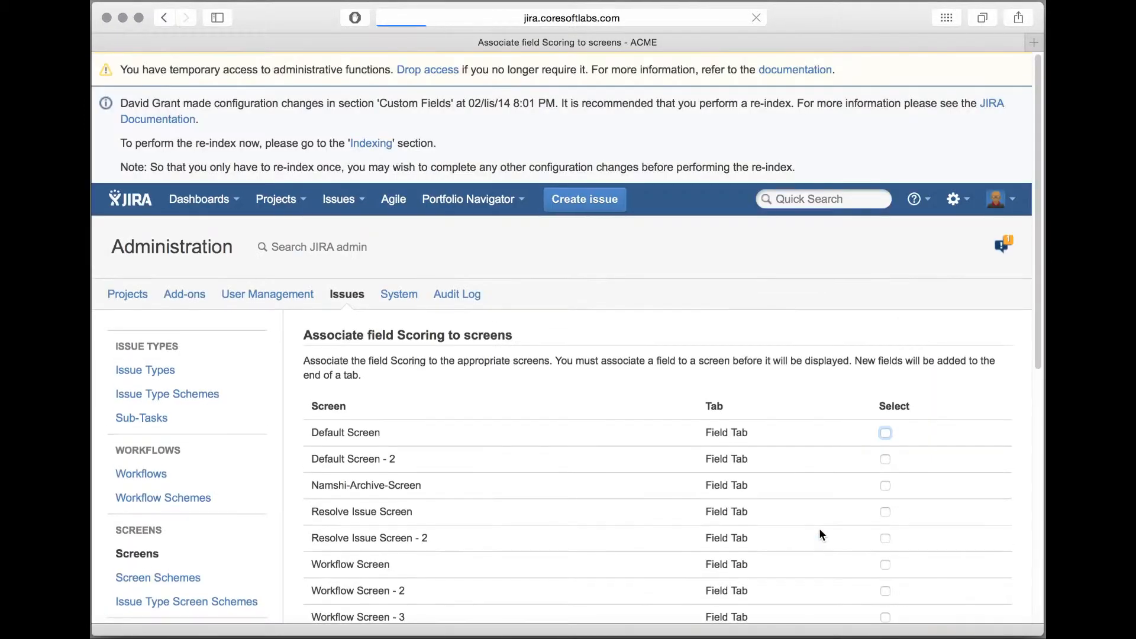
Step: Associate the Scoring field with the Default Screen, Resolve Issue Screen and Workflow Screen
scroll(837, 497, "down", 5)
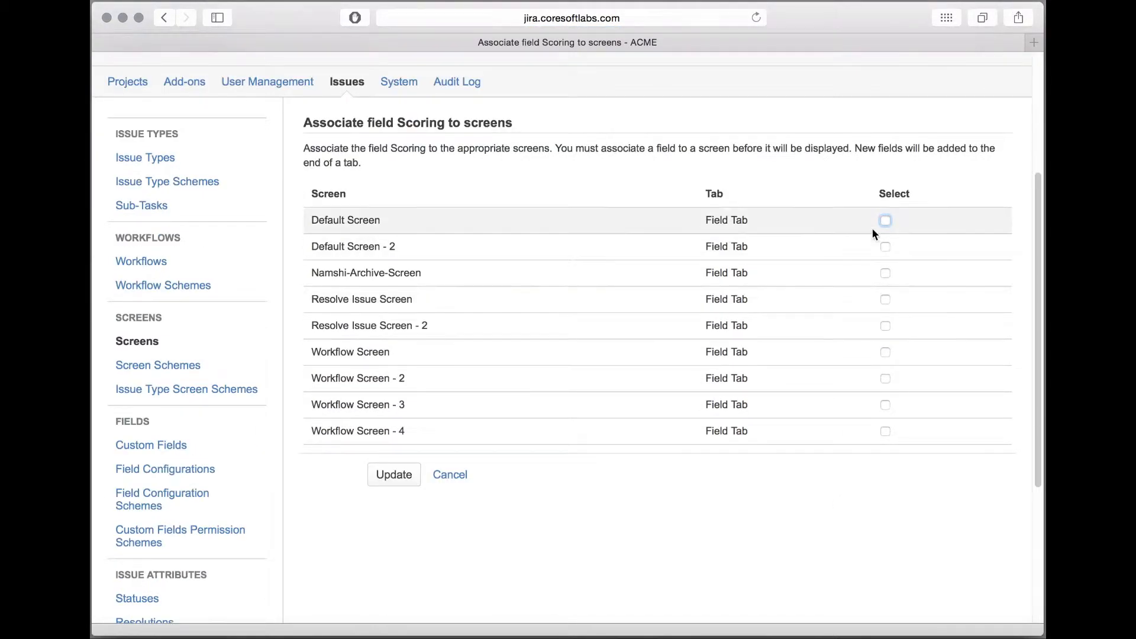
left_click(886, 221)
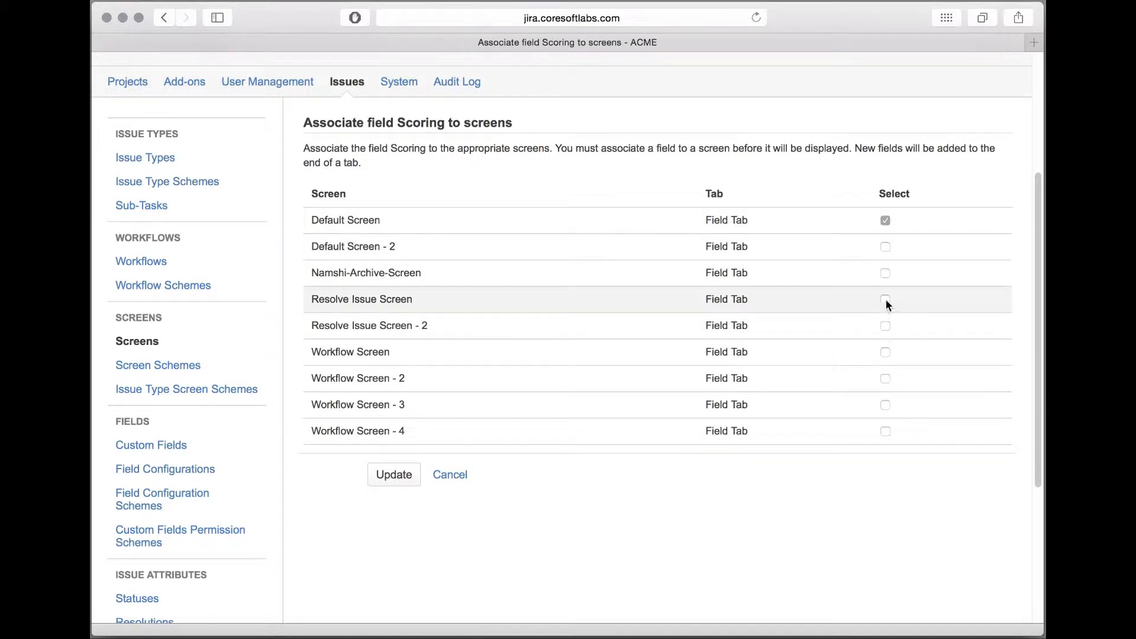
left_click(886, 299)
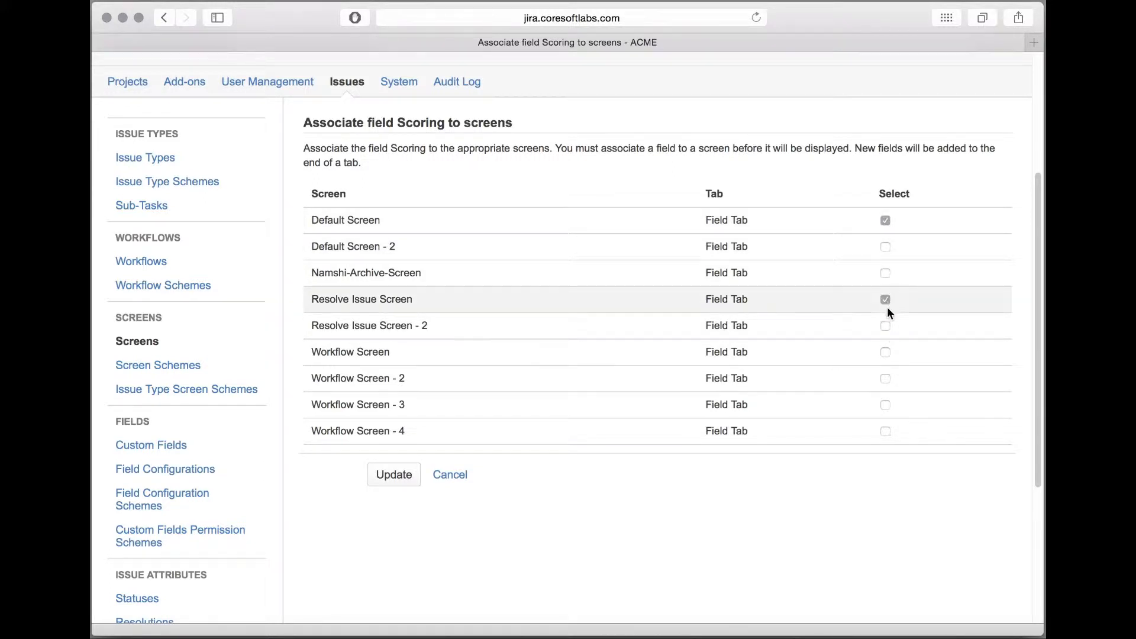
left_click(885, 353)
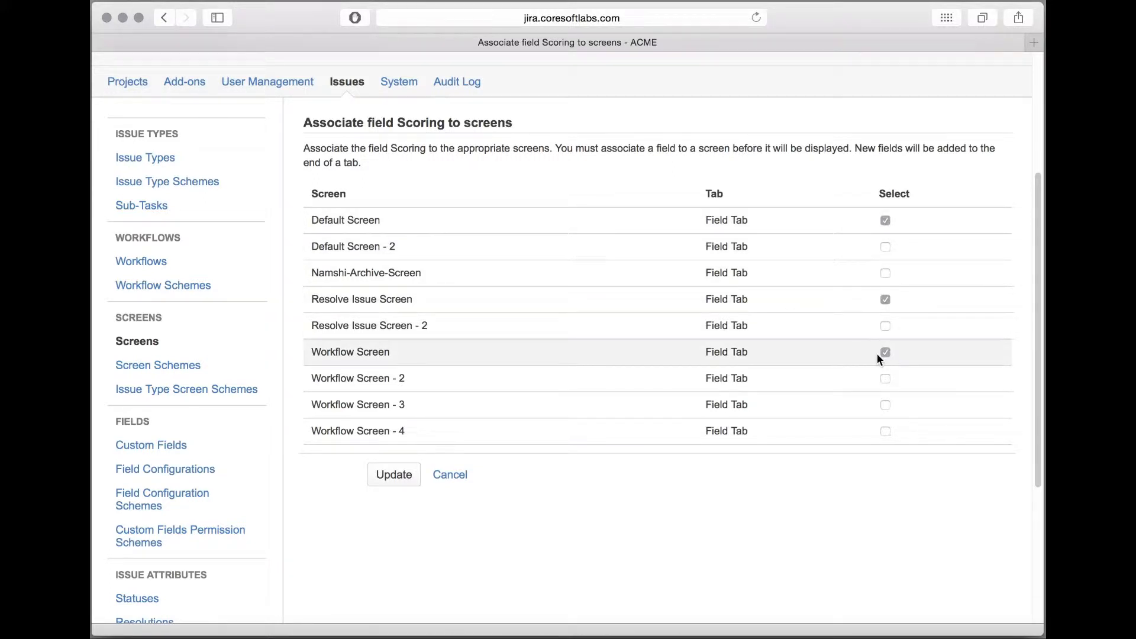
left_click(394, 477)
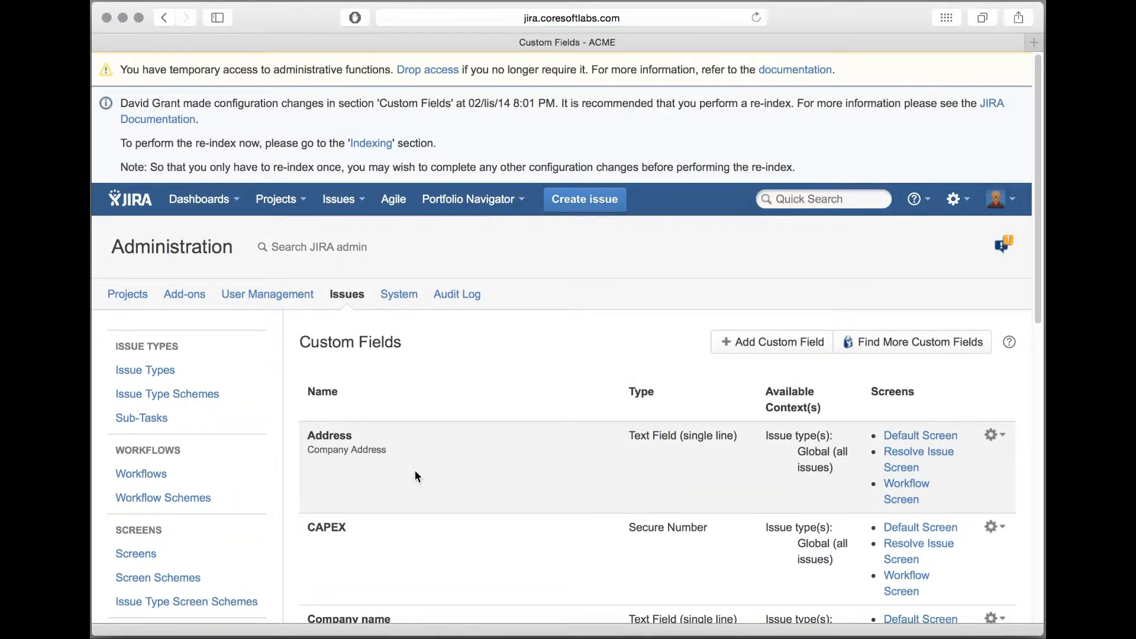
Step: Add a custom fields permission scheme named "Finance Secure Fields Configuration Scheme", leaving its description empty
scroll(417, 475, "down", 5)
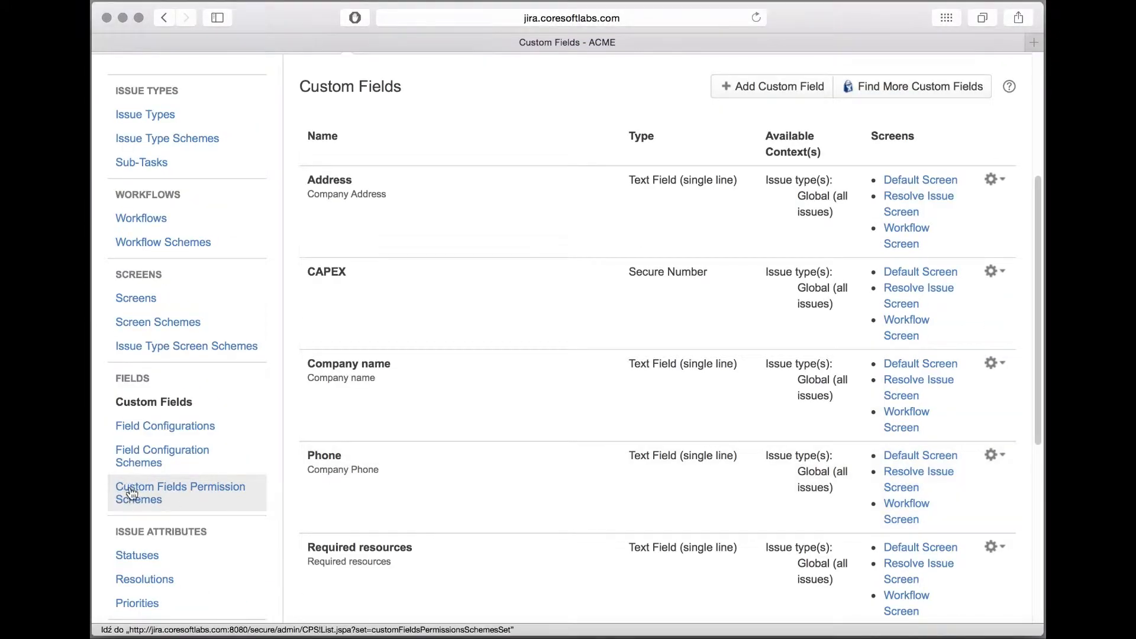
left_click(204, 507)
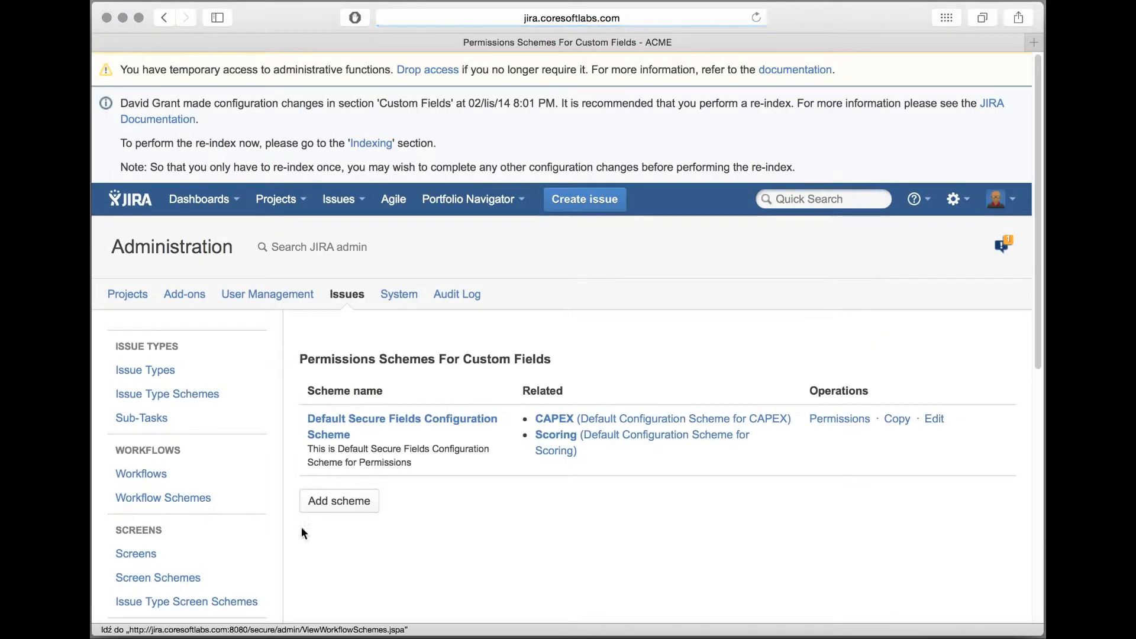
scroll(529, 562, "down", 3)
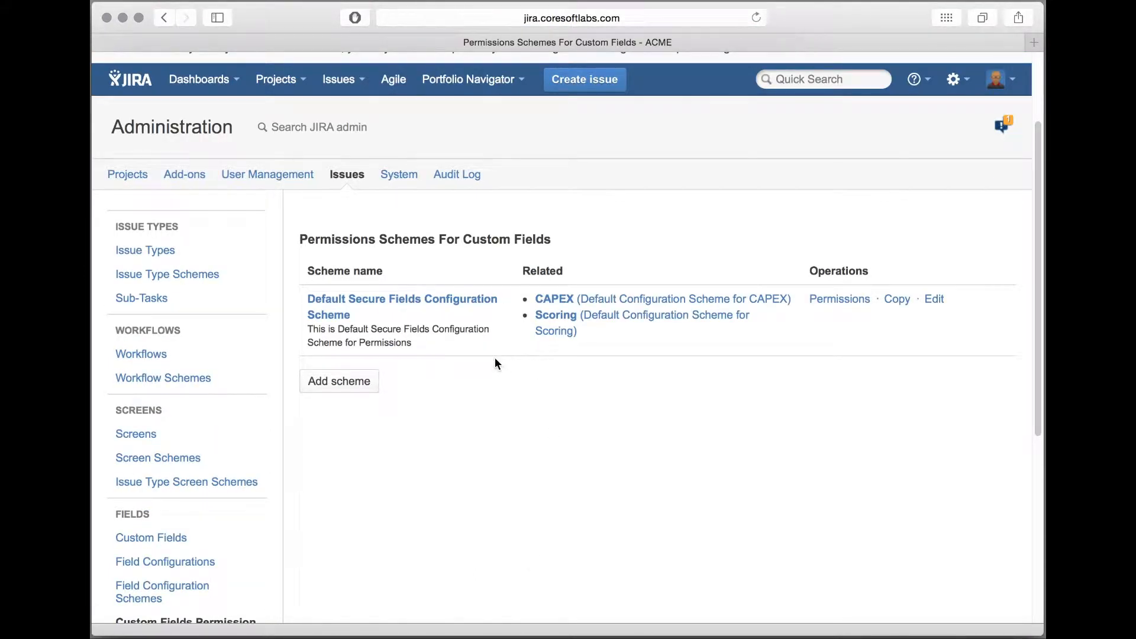
left_click(342, 378)
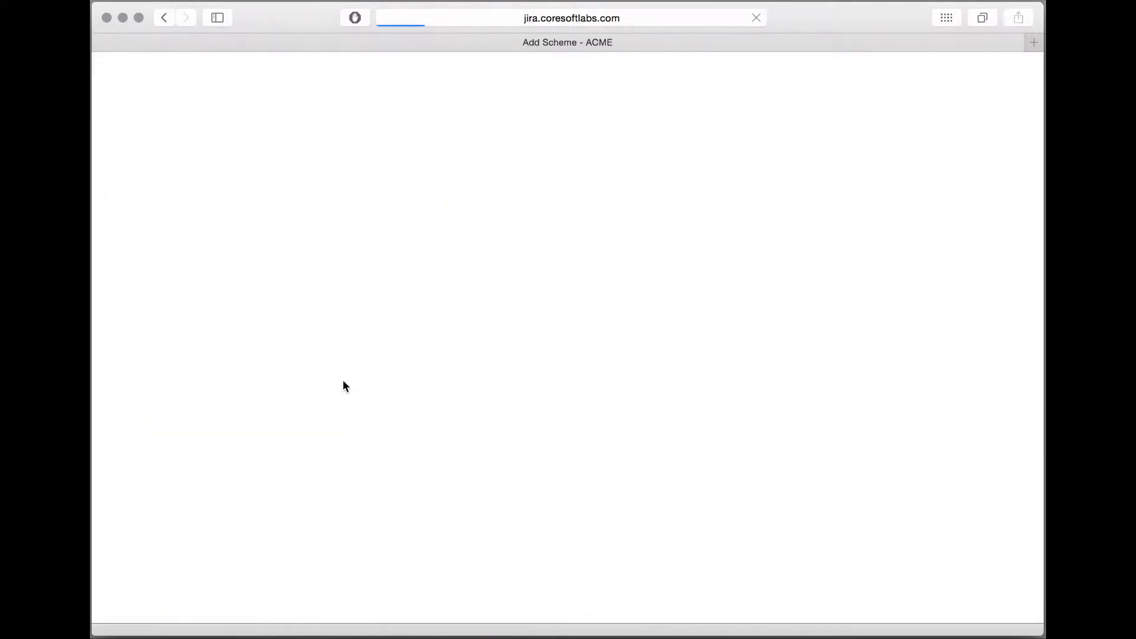
type("Finance Secure Fields Configuration Scheme")
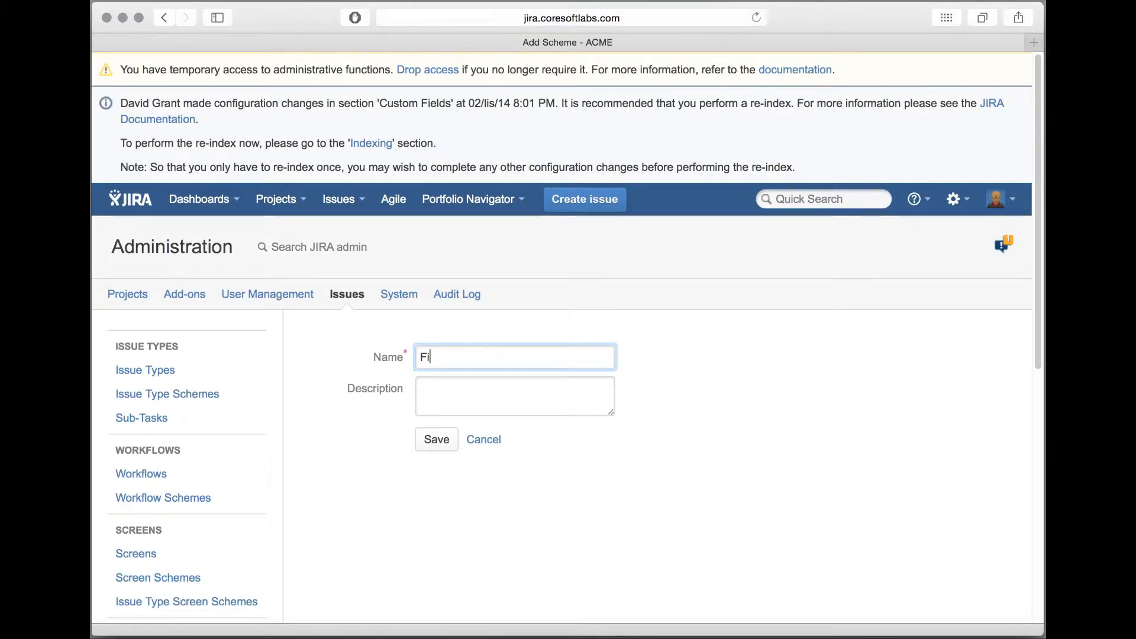
key("Tab")
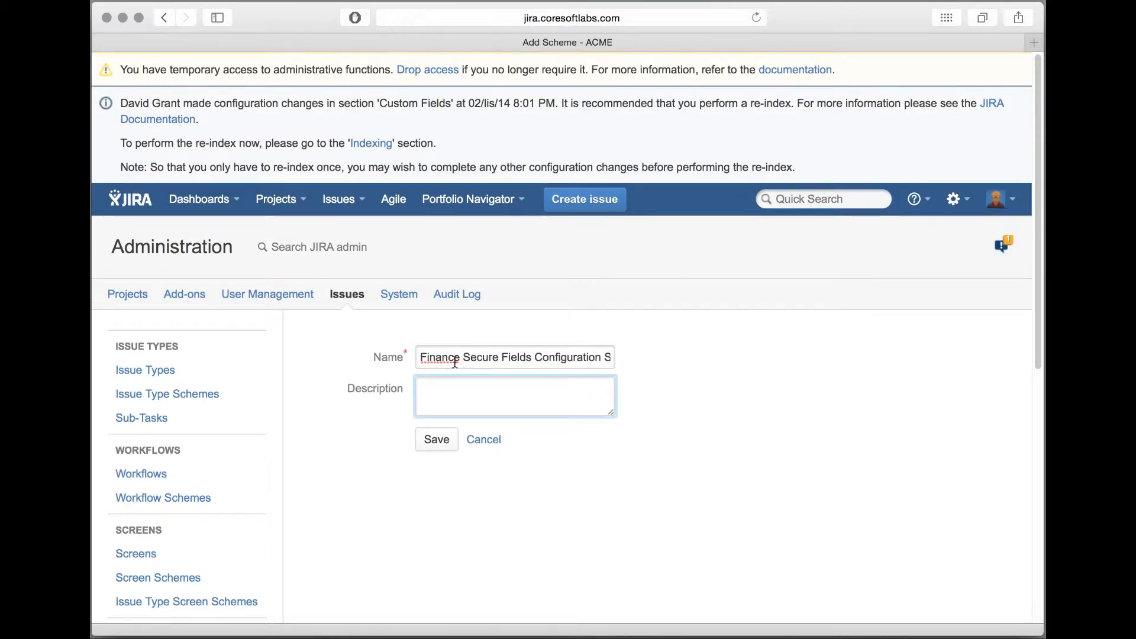
left_click(437, 439)
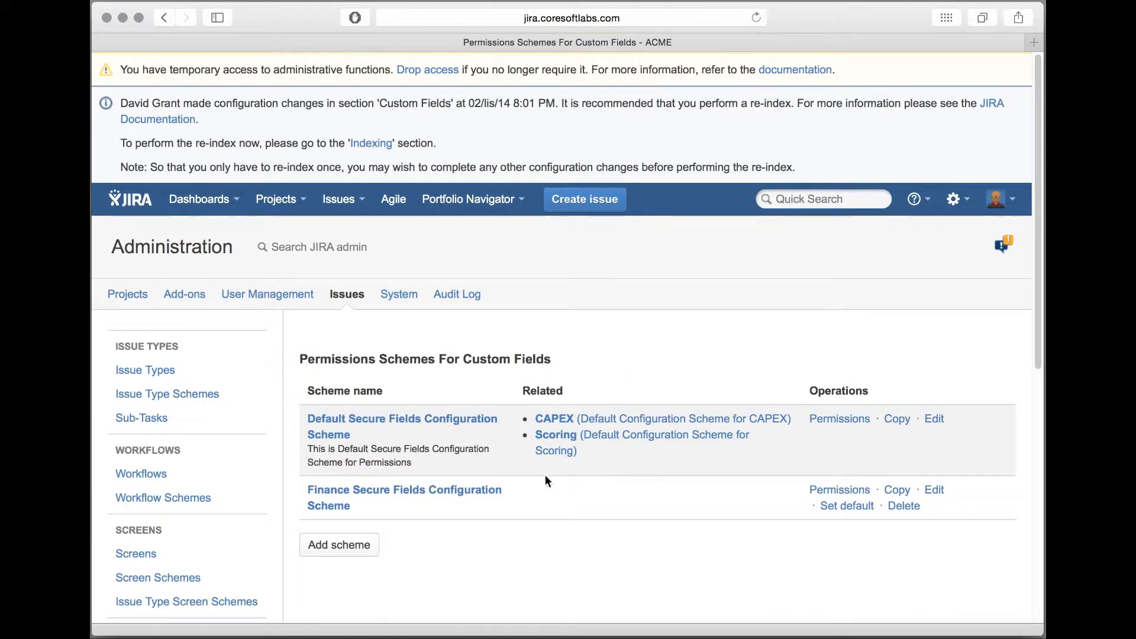
Step: Add another custom fields permission scheme named "Project Portfolio Scoring"
left_click(355, 545)
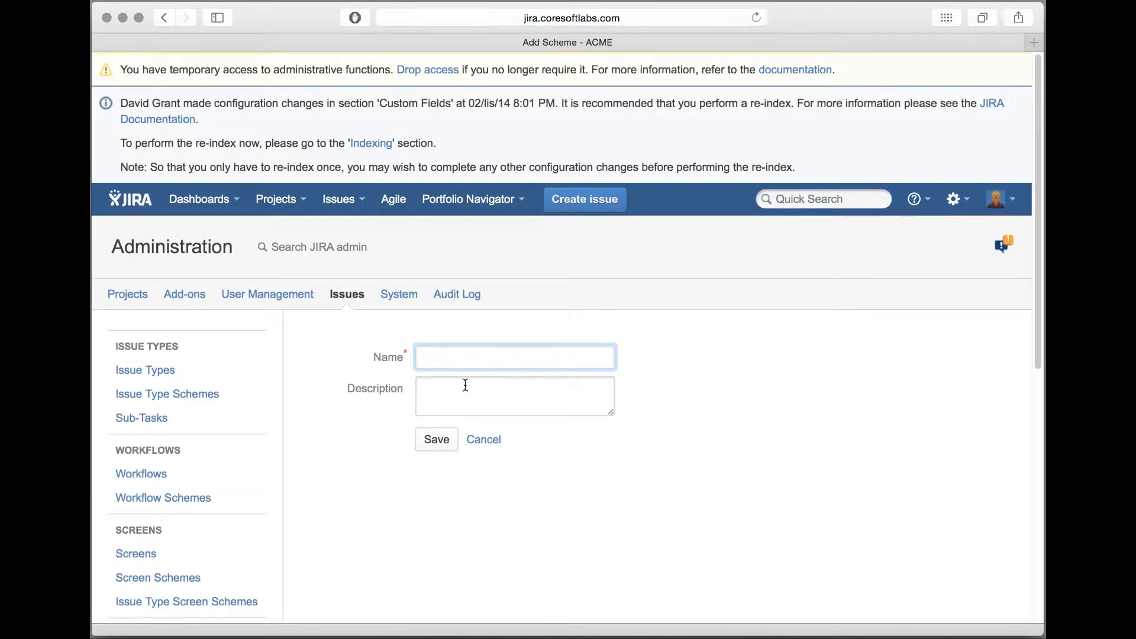
type("Project Portfolio Scoring")
left_click(432, 438)
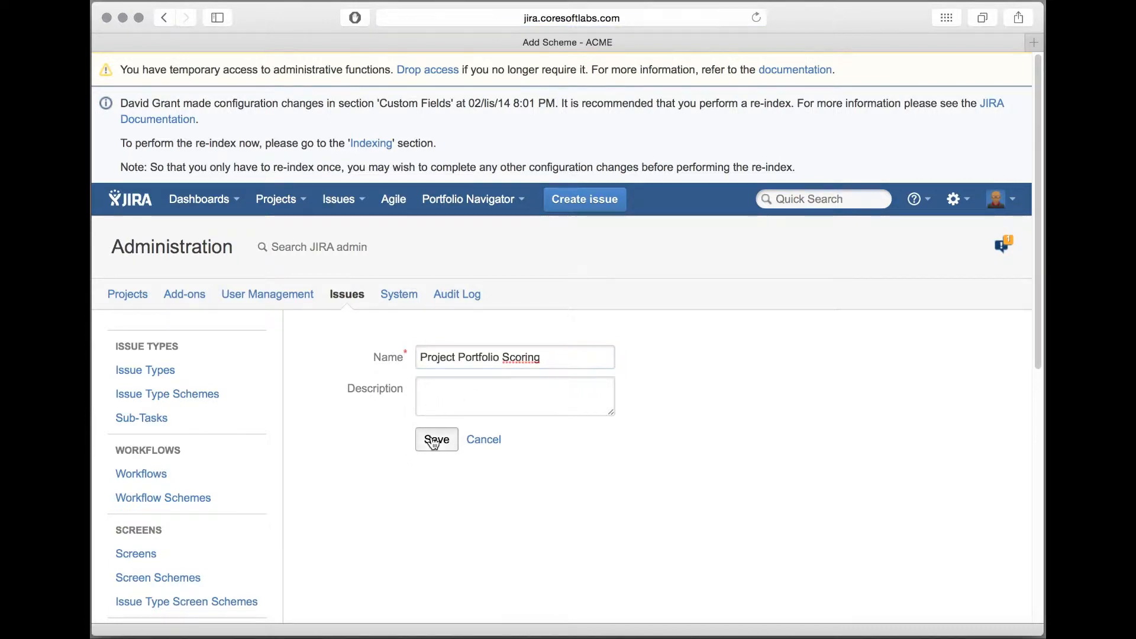
Step: In the Finance Secure Fields Configuration Scheme, grant View Field, Edit Field Value and View Field History to the Controlling group
scroll(438, 507, "down", 3)
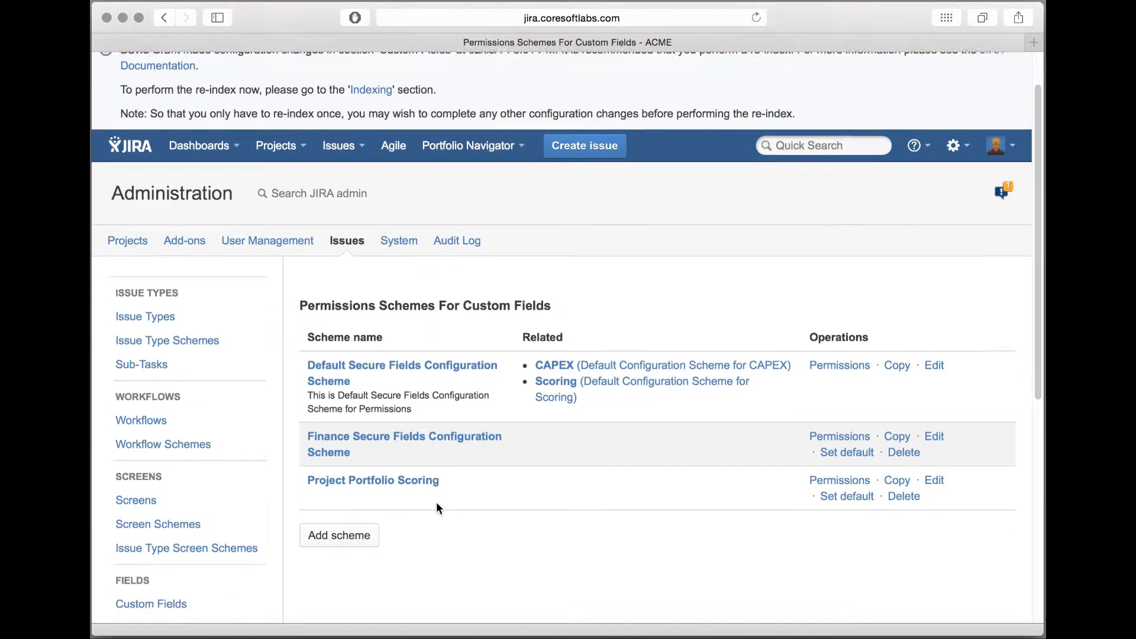
left_click(840, 398)
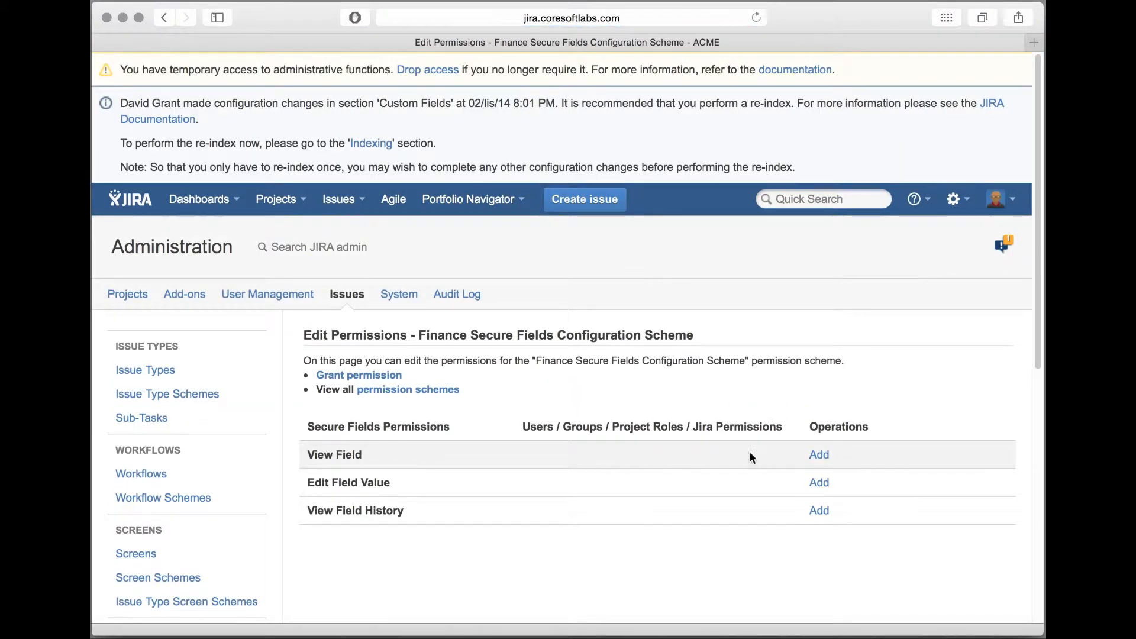
left_click(823, 455)
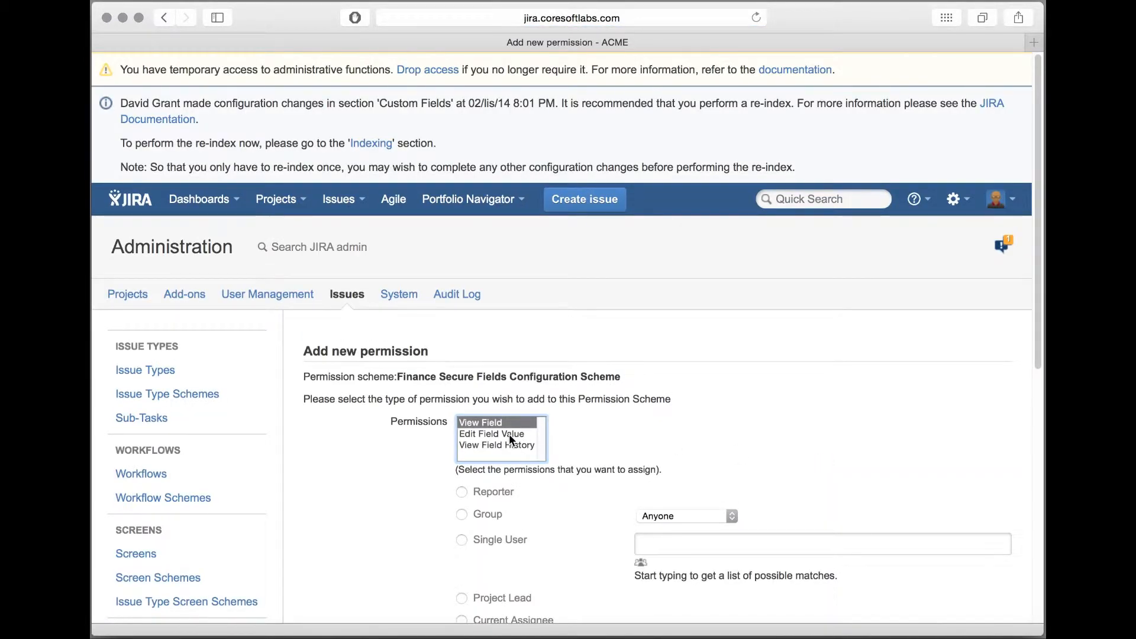
key("super+a")
scroll(509, 434, "down", 3)
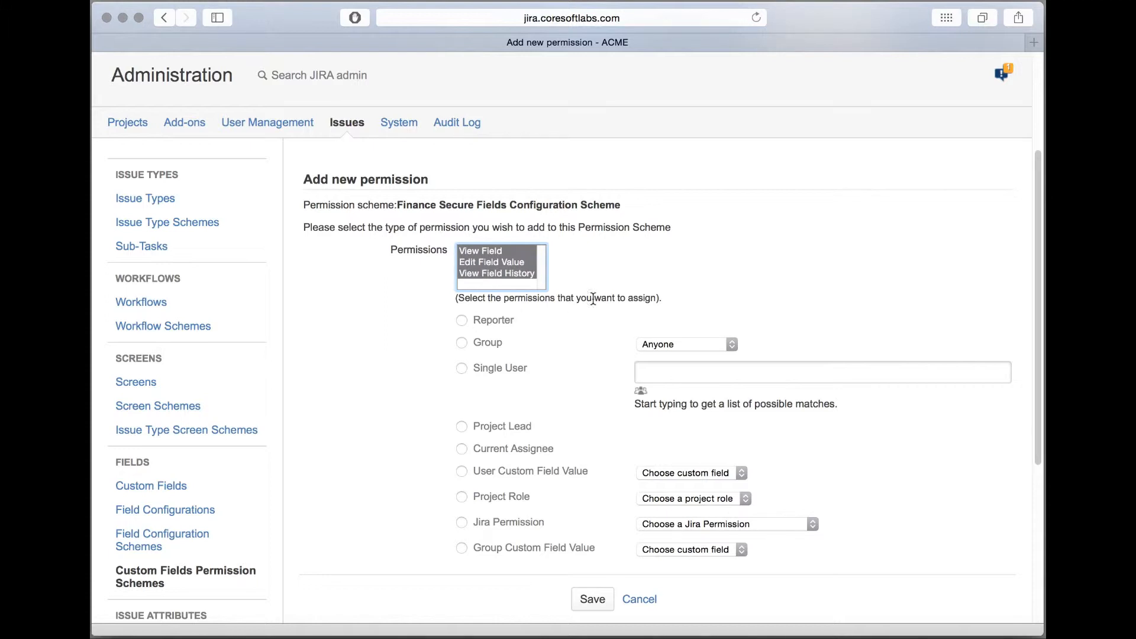
left_click(687, 343)
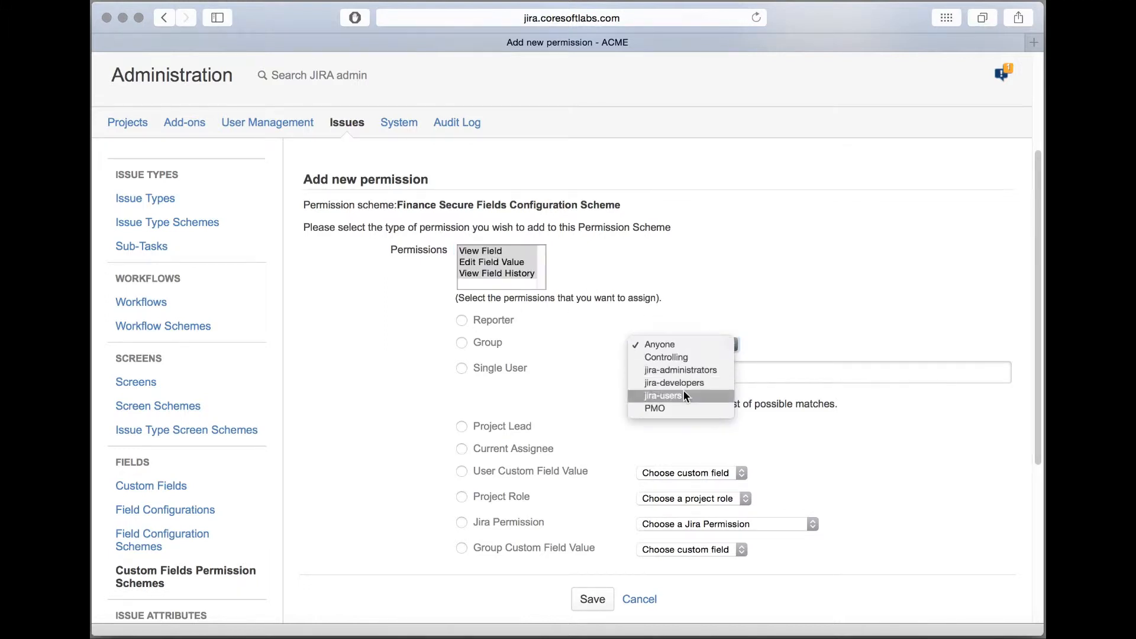
left_click(681, 356)
left_click(588, 600)
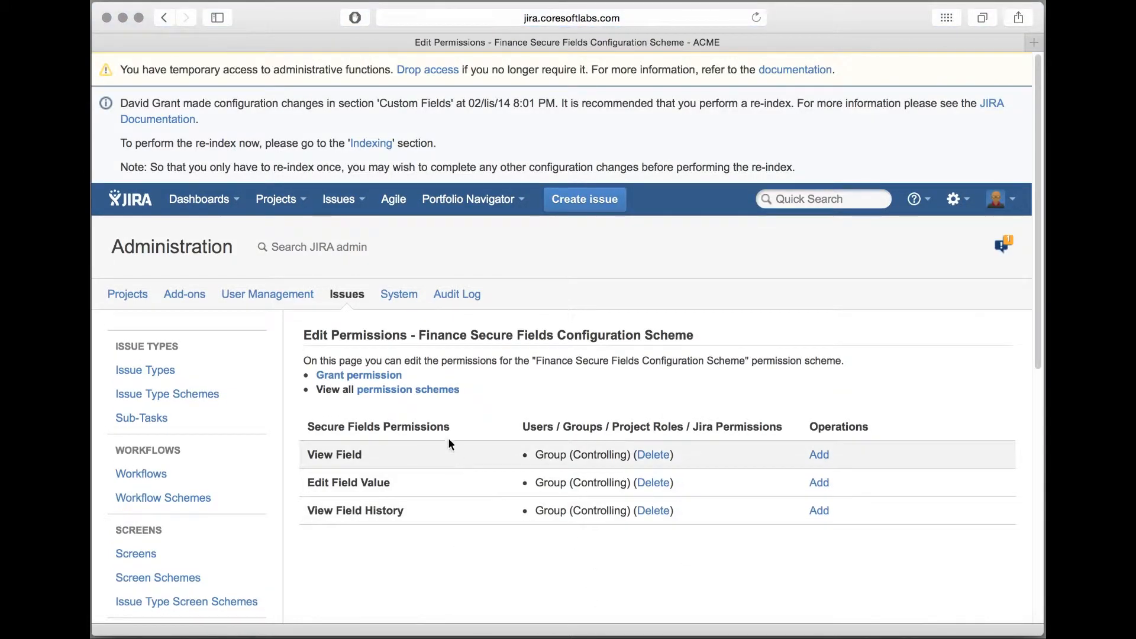
Step: In the Project Portfolio Scoring permission scheme, grant View Field to the Project Lead
left_click(431, 395)
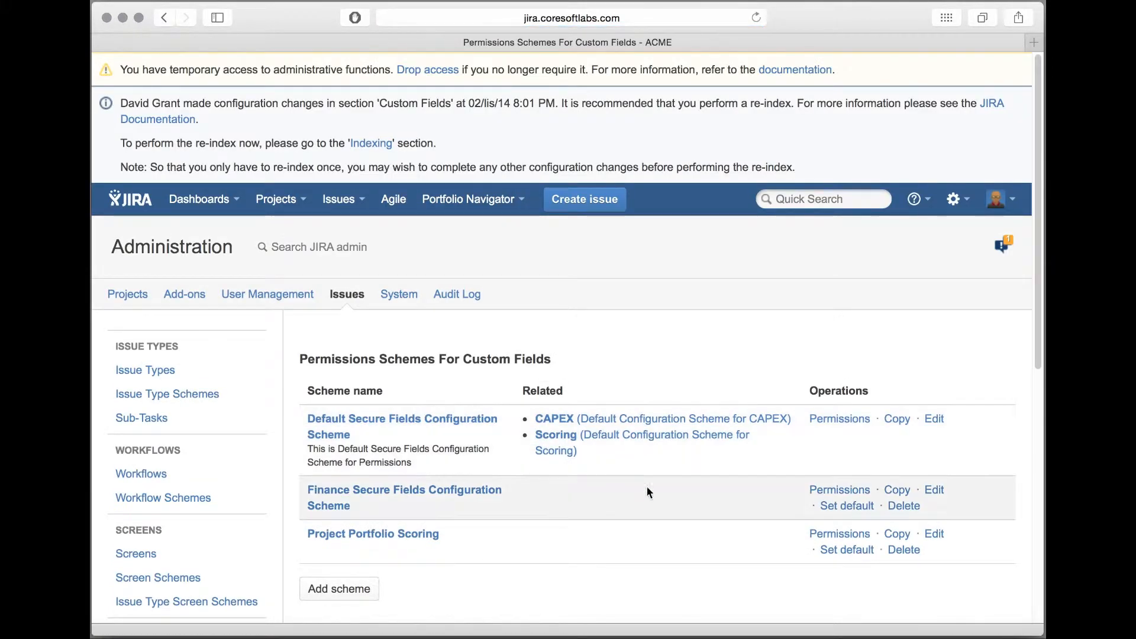
left_click(836, 533)
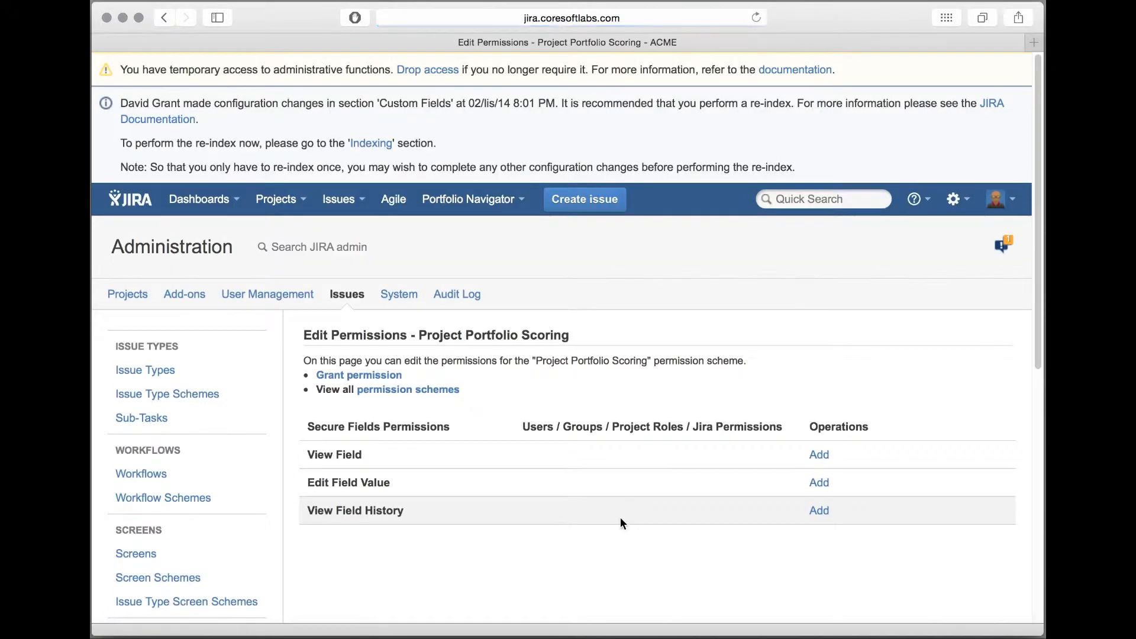
scroll(620, 518, "down", 3)
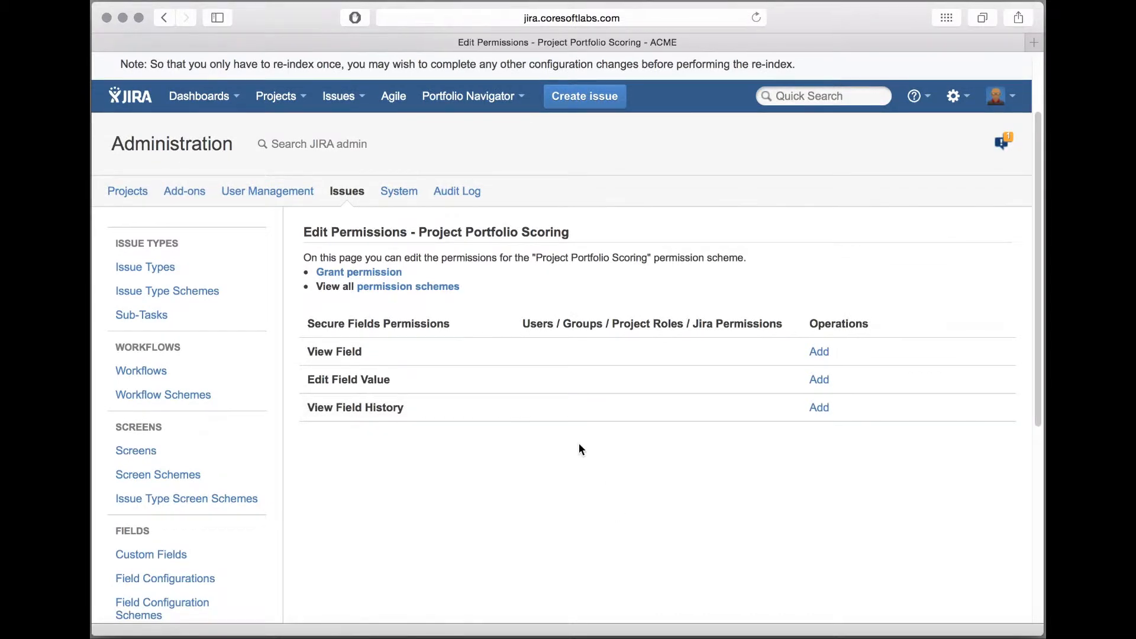
left_click(817, 353)
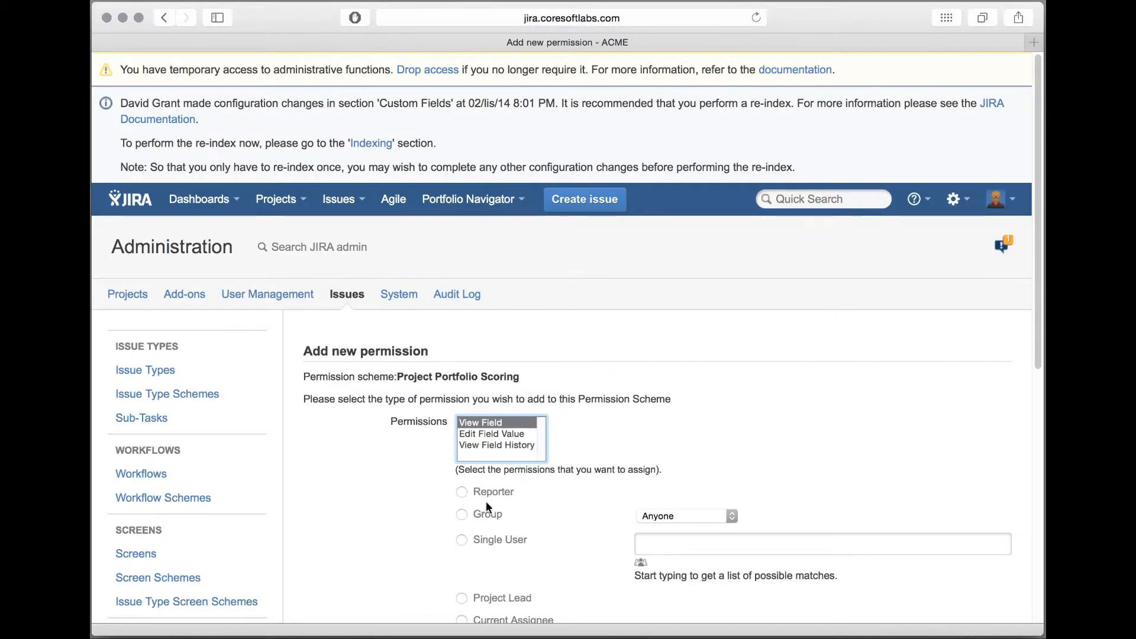
scroll(487, 504, "down", 3)
left_click(461, 495)
scroll(413, 467, "down", 1)
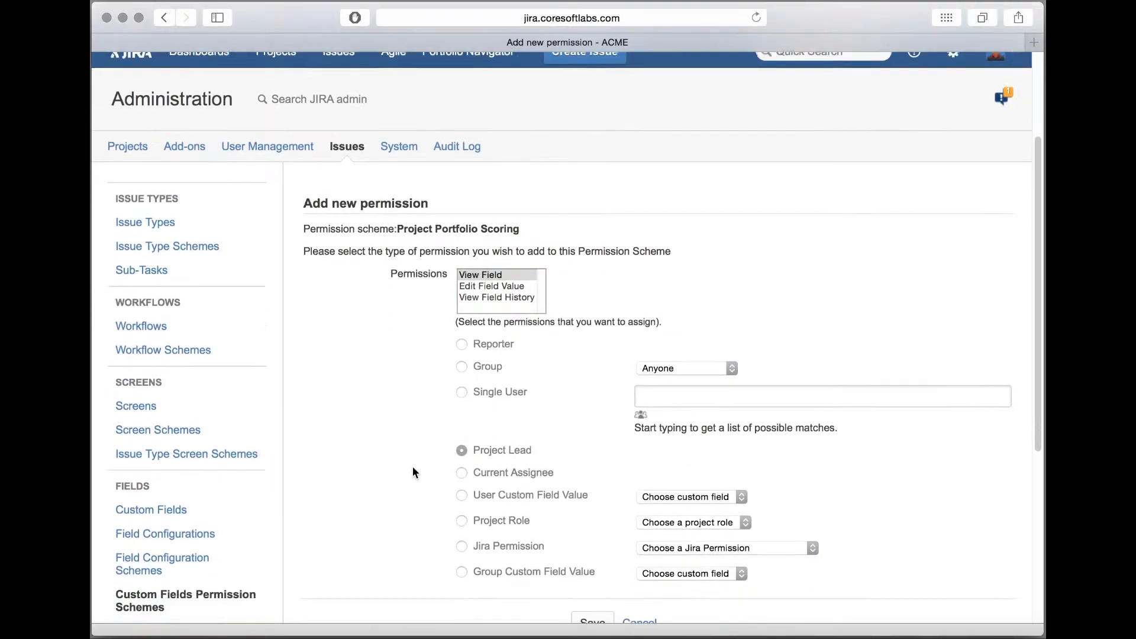
scroll(414, 465, "down", 3)
left_click(593, 496)
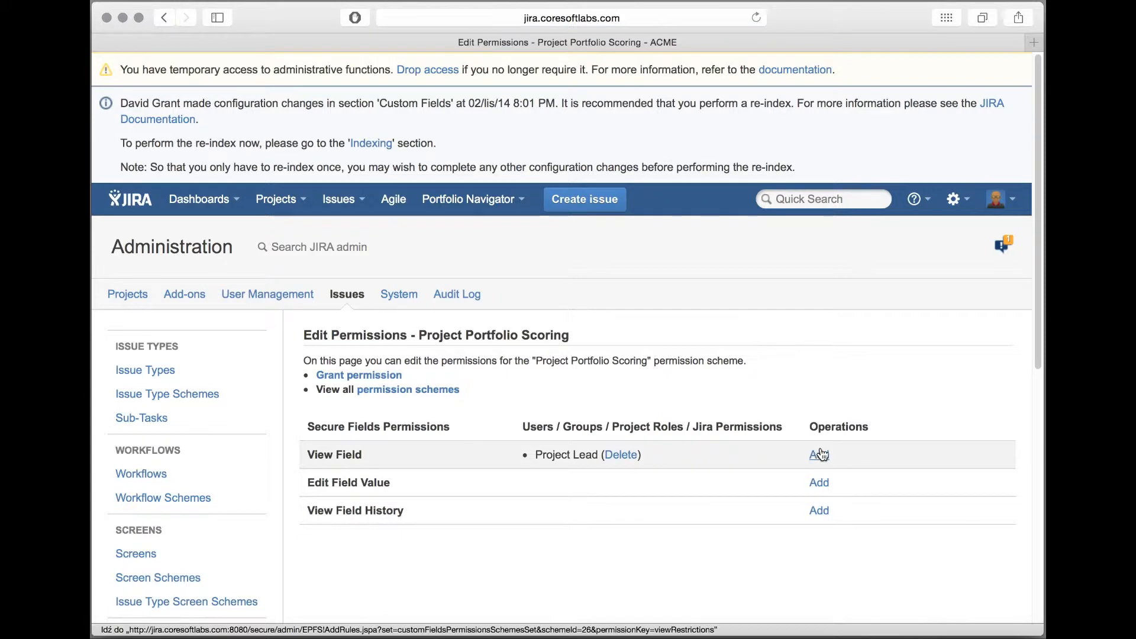
Step: In the Project Portfolio Scoring scheme, grant View Field, Edit Field Value and View Field History to the PMO group
left_click(820, 453)
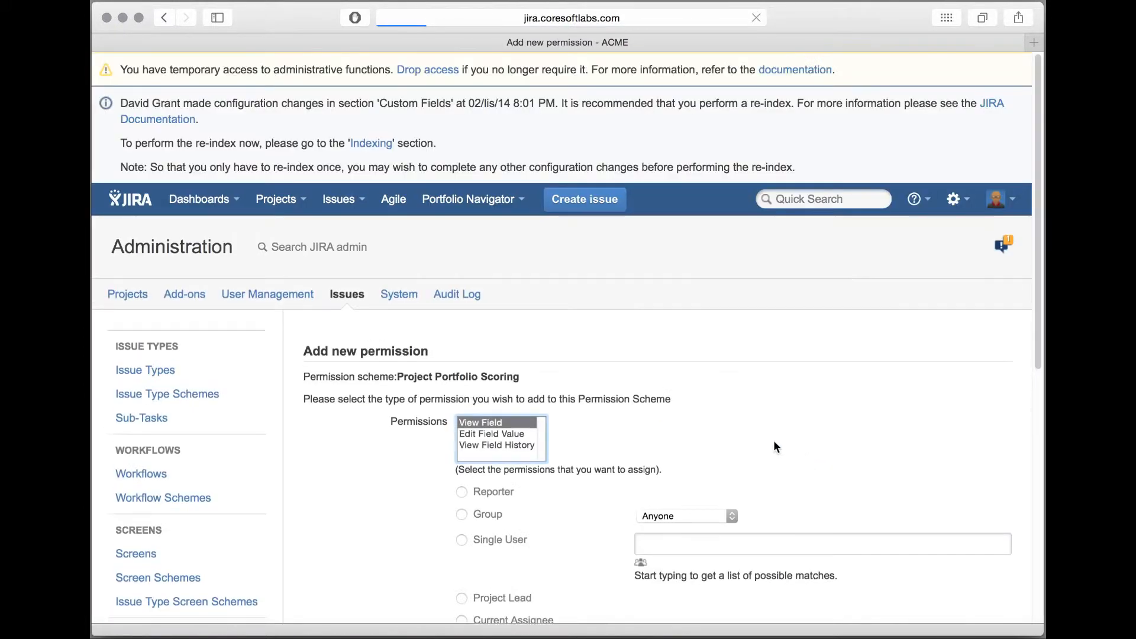
scroll(628, 435, "down", 4)
left_click(499, 242, "shift")
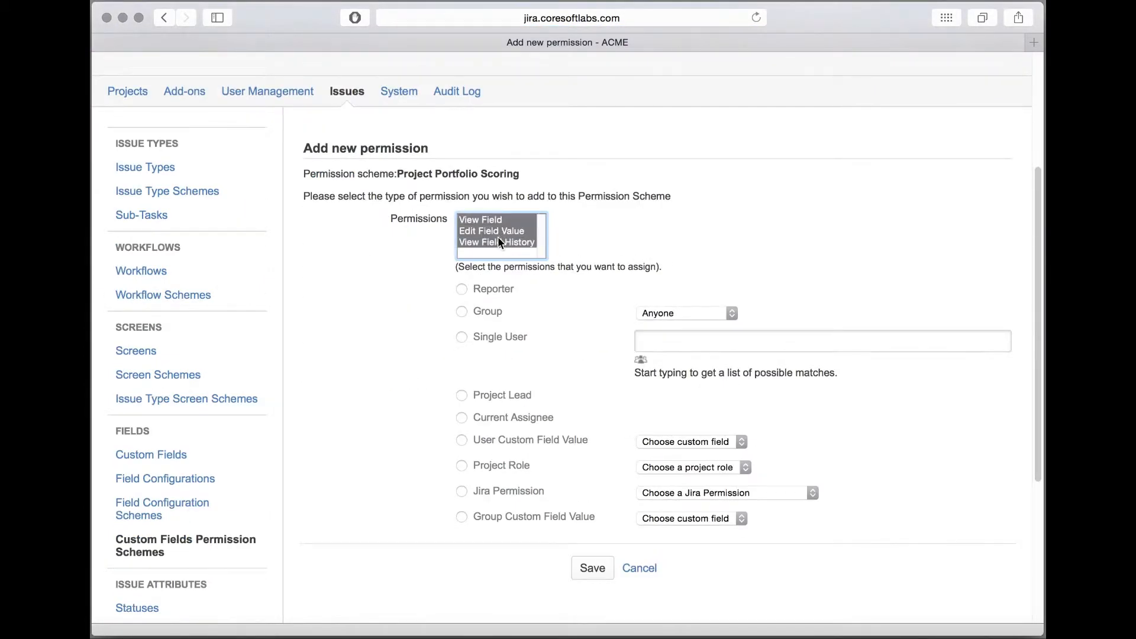
left_click(482, 310)
left_click(684, 313)
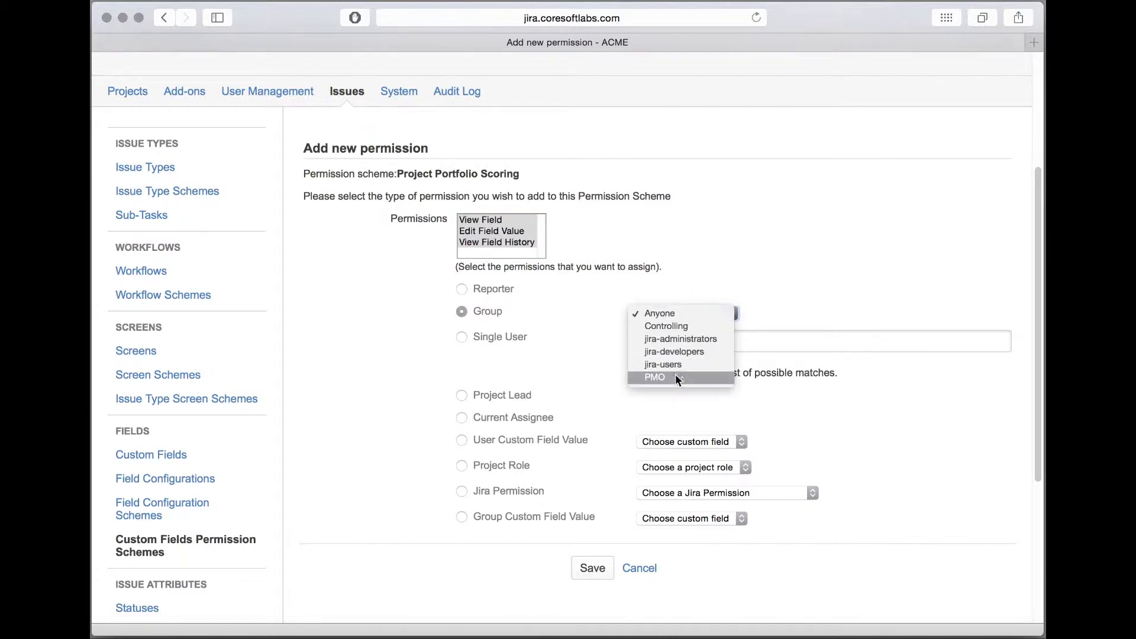
left_click(683, 377)
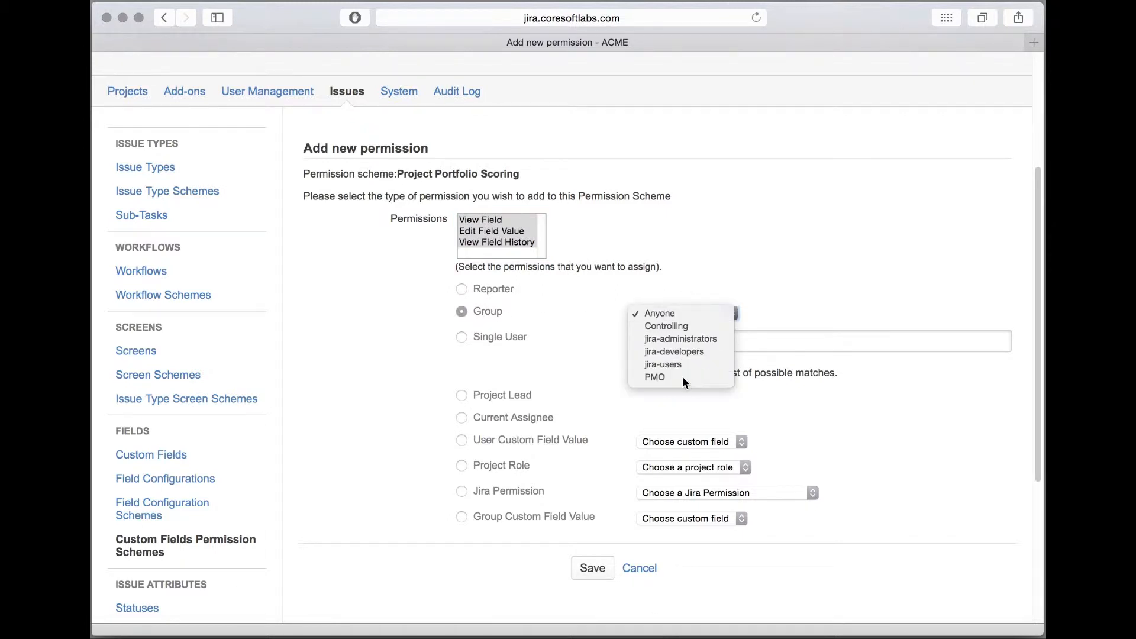
left_click(598, 573)
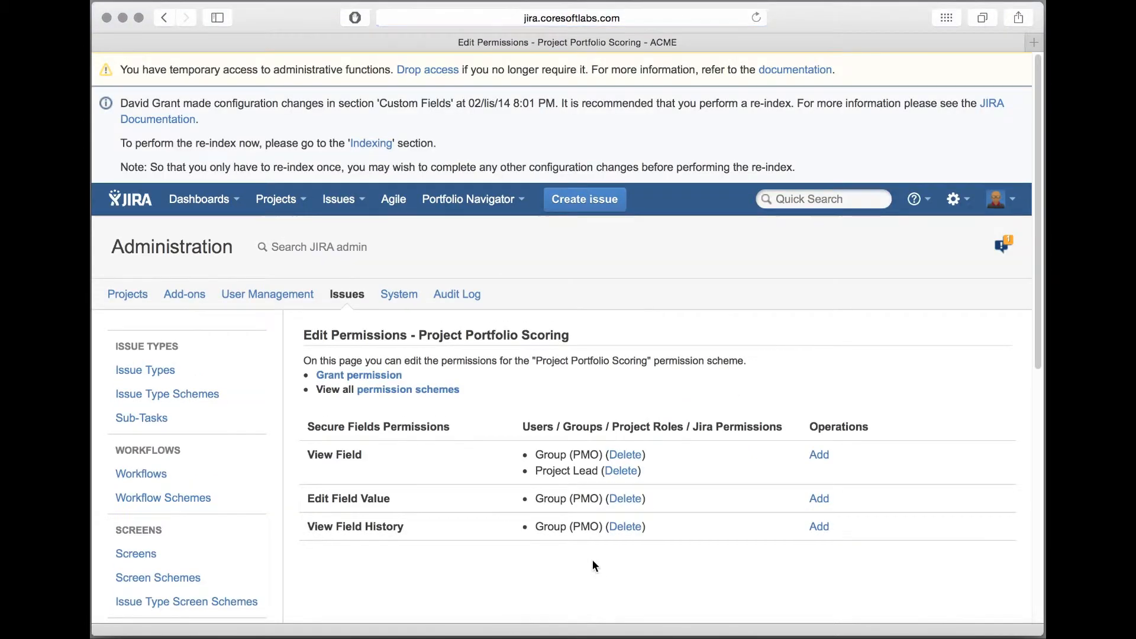
Step: Assign the Finance Secure Fields Configuration Scheme to the CAPEX custom field
left_click(427, 389)
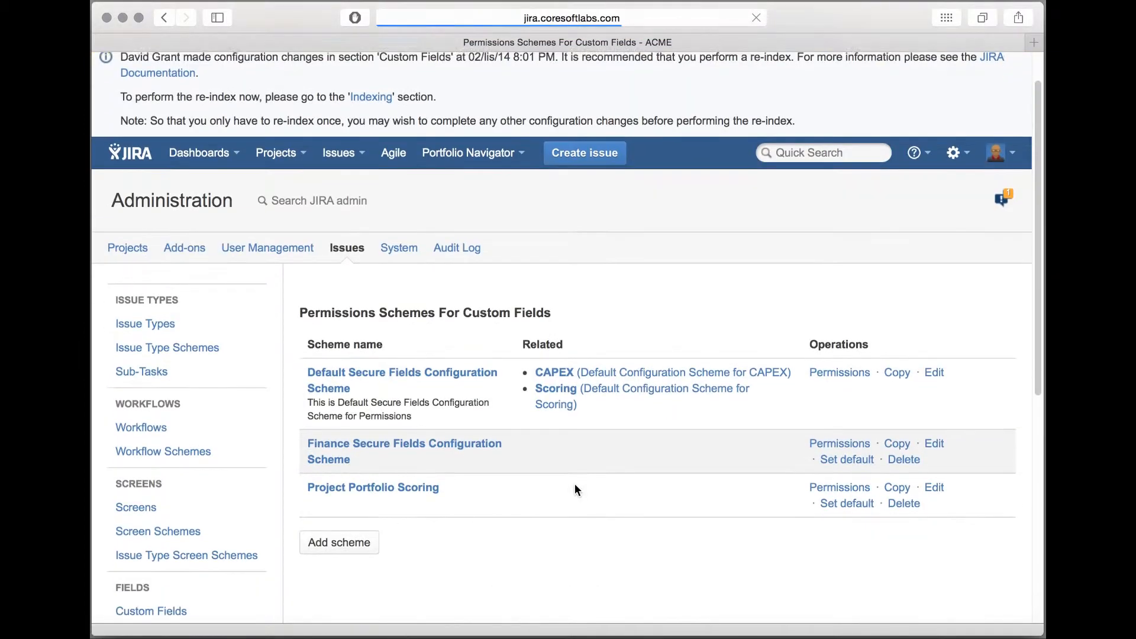
scroll(574, 485, "down", 3)
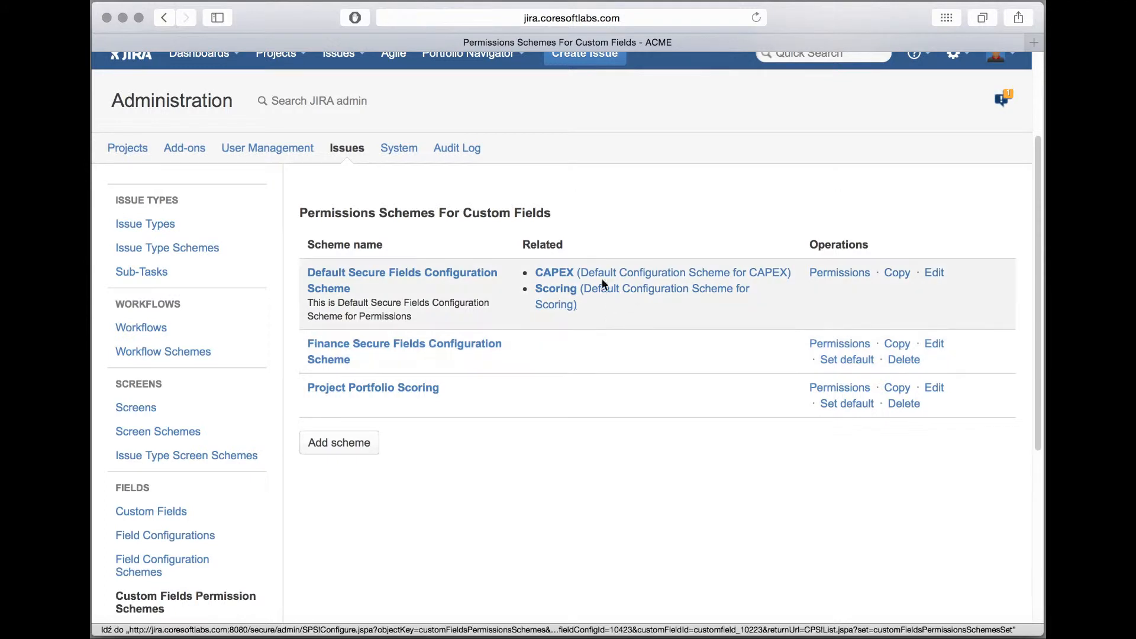
left_click(601, 276)
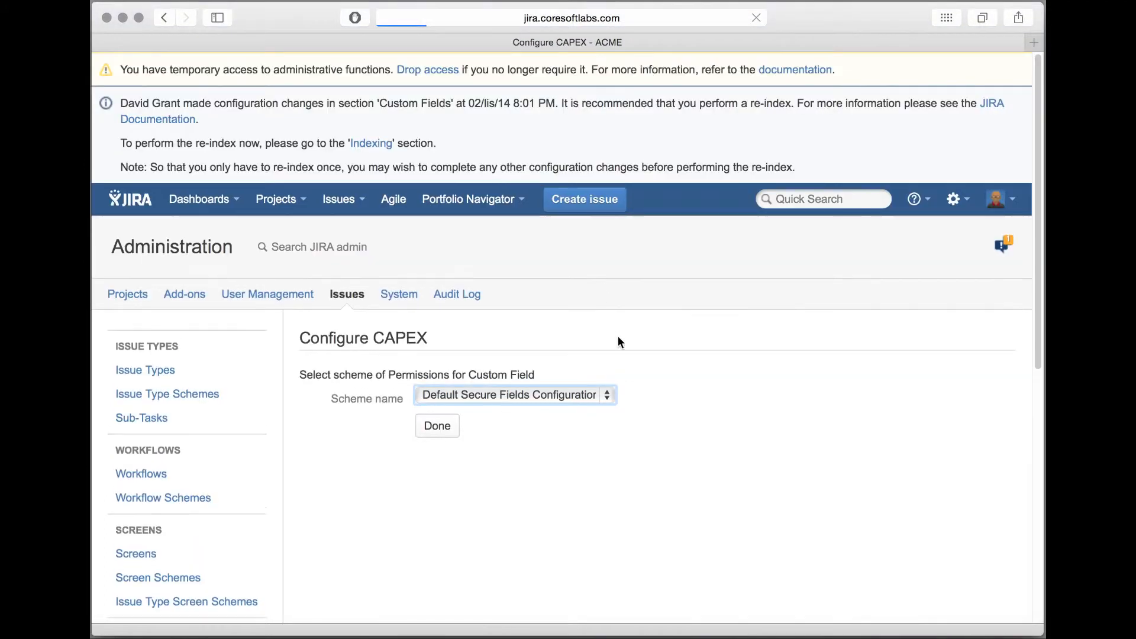
left_click(537, 395)
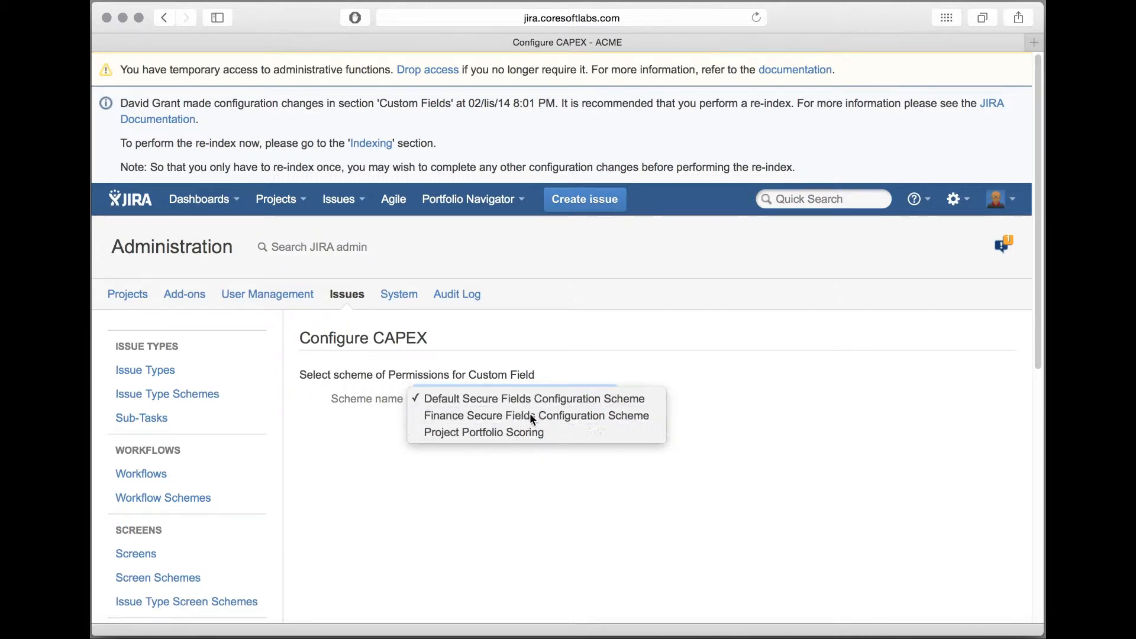
left_click(531, 416)
left_click(438, 425)
Step: Assign the Project Portfolio Scoring permission scheme to the Scoring custom field
left_click(560, 422)
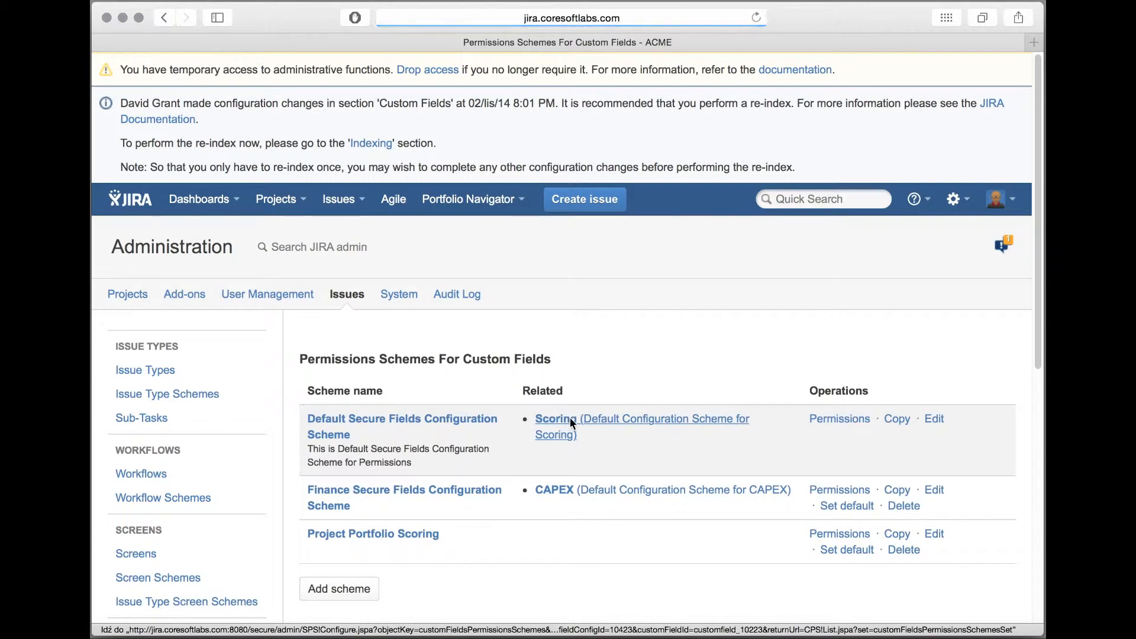
left_click(497, 396)
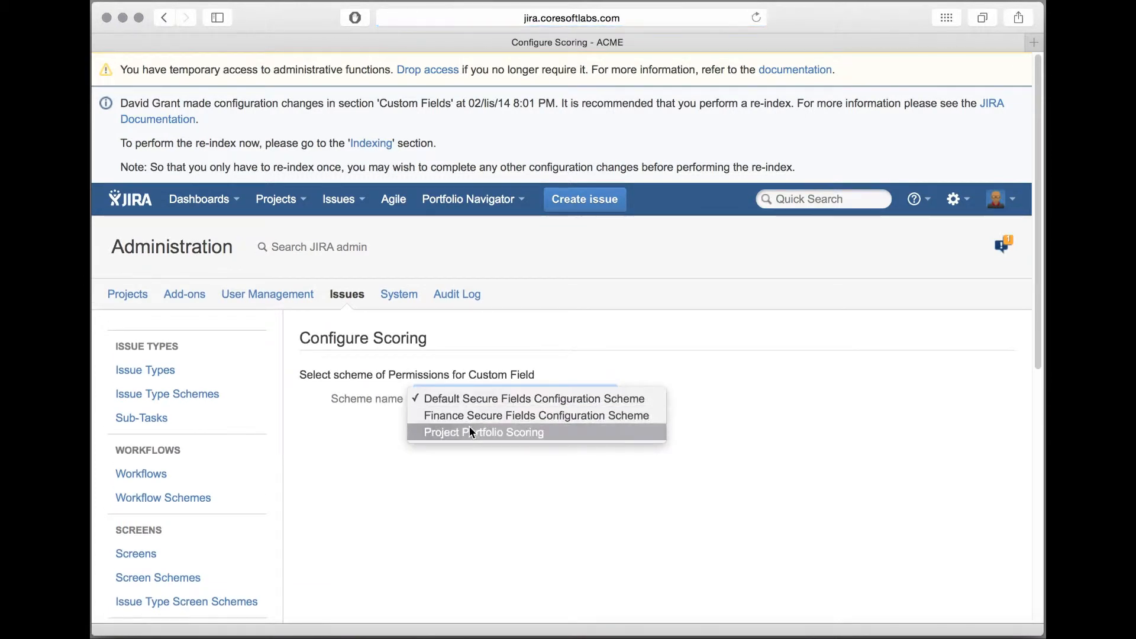
left_click(531, 433)
left_click(437, 426)
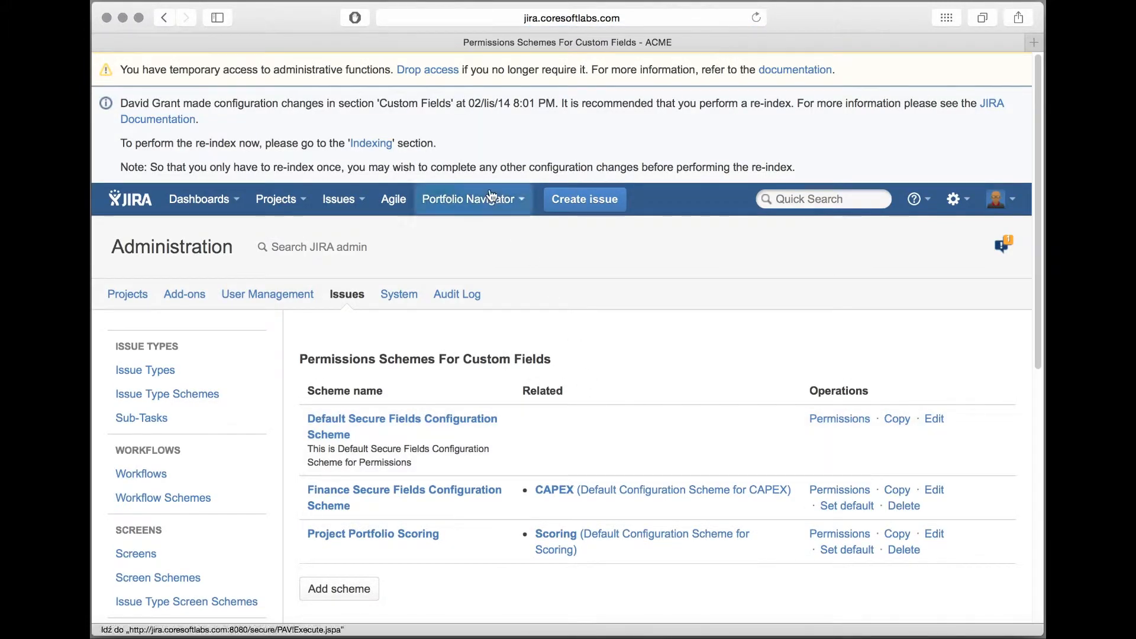
Step: Edit the recent issue MCBS-6 Internal OLTP sources, setting CAPEX to 123456.00 and Scoring to 30, and save it
scroll(502, 266, "down", 1)
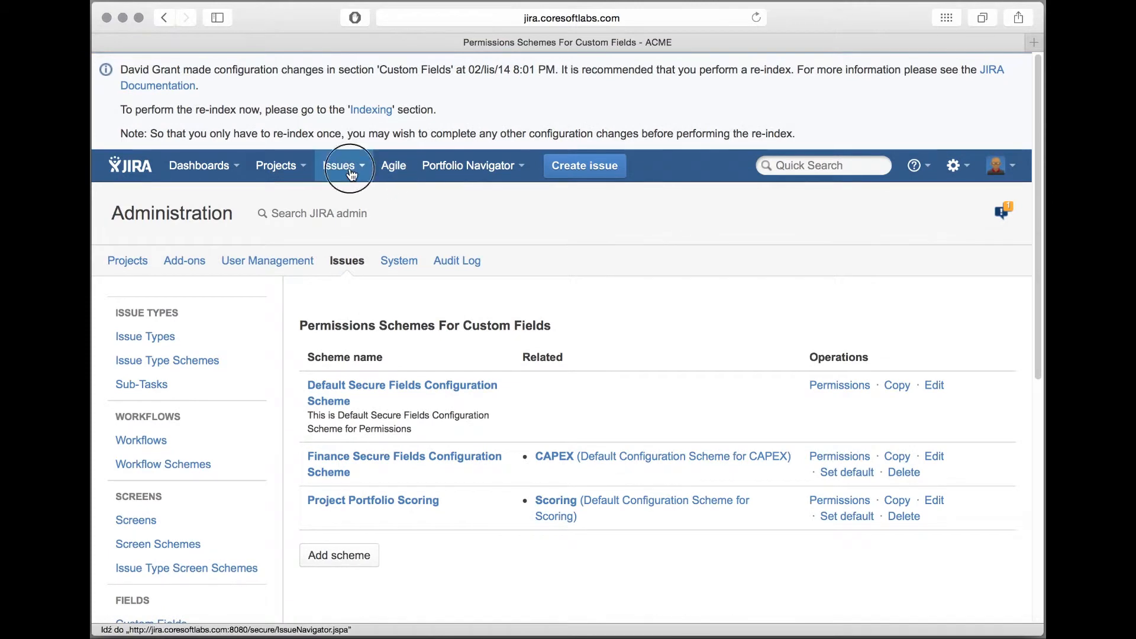
left_click(341, 166)
left_click(485, 266)
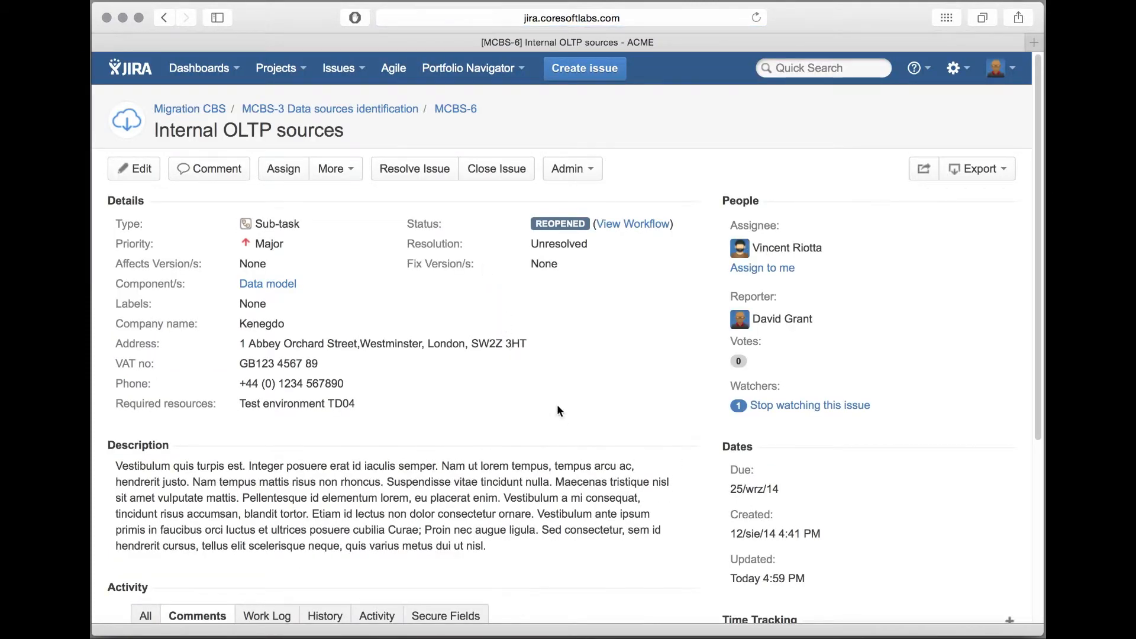
left_click(139, 170)
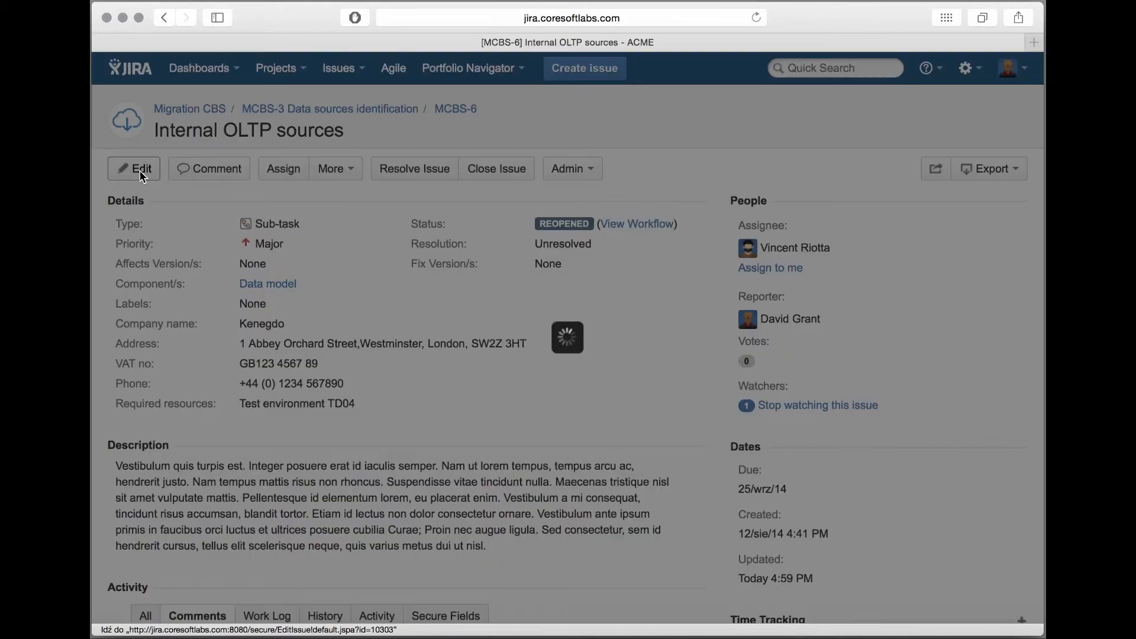
scroll(302, 327, "down", 10)
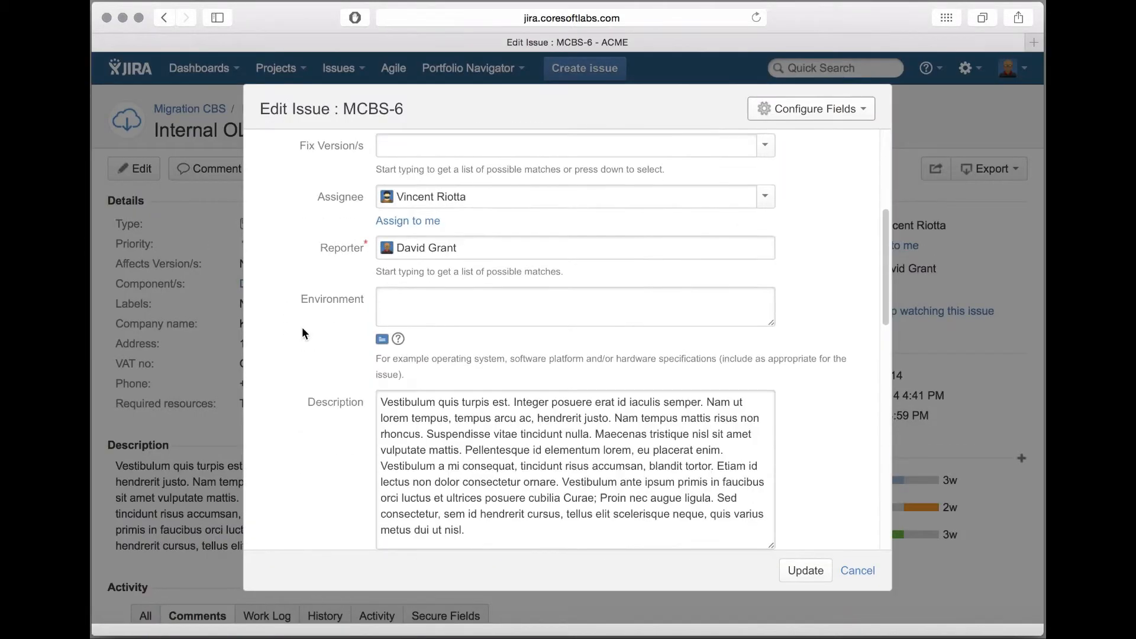
scroll(302, 327, "down", 10)
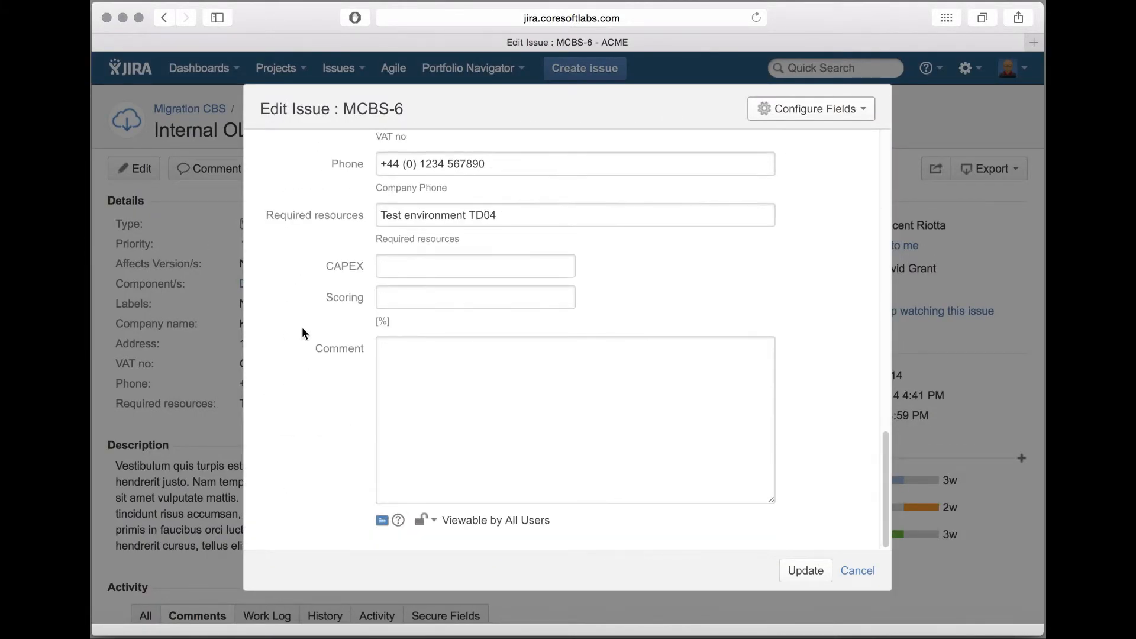
left_click(415, 270)
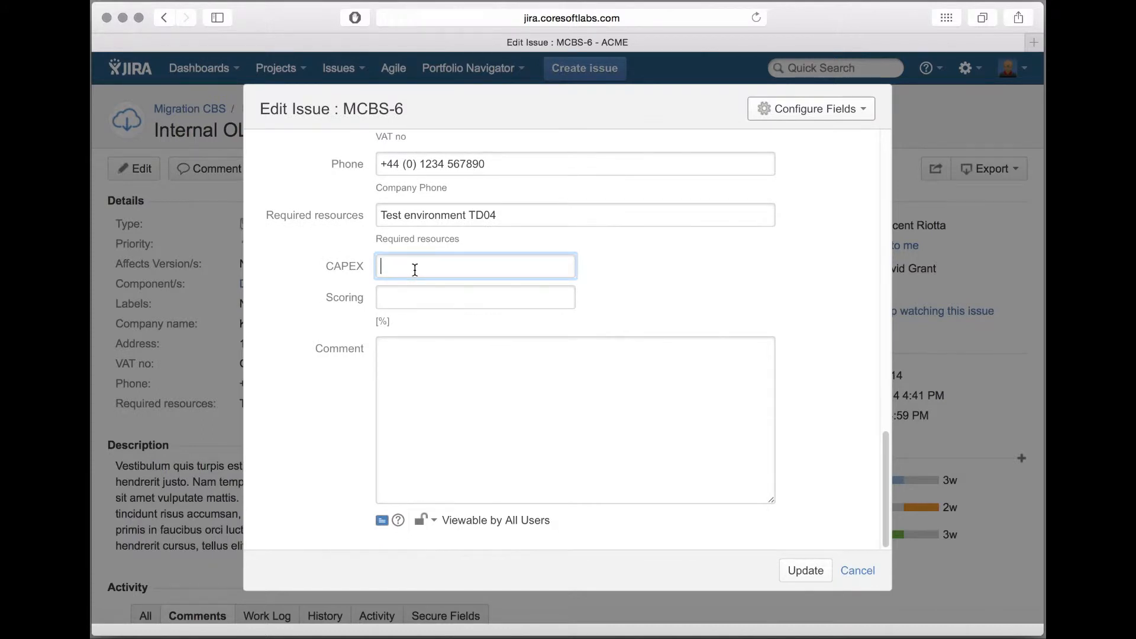
type("123456")
left_click(404, 301)
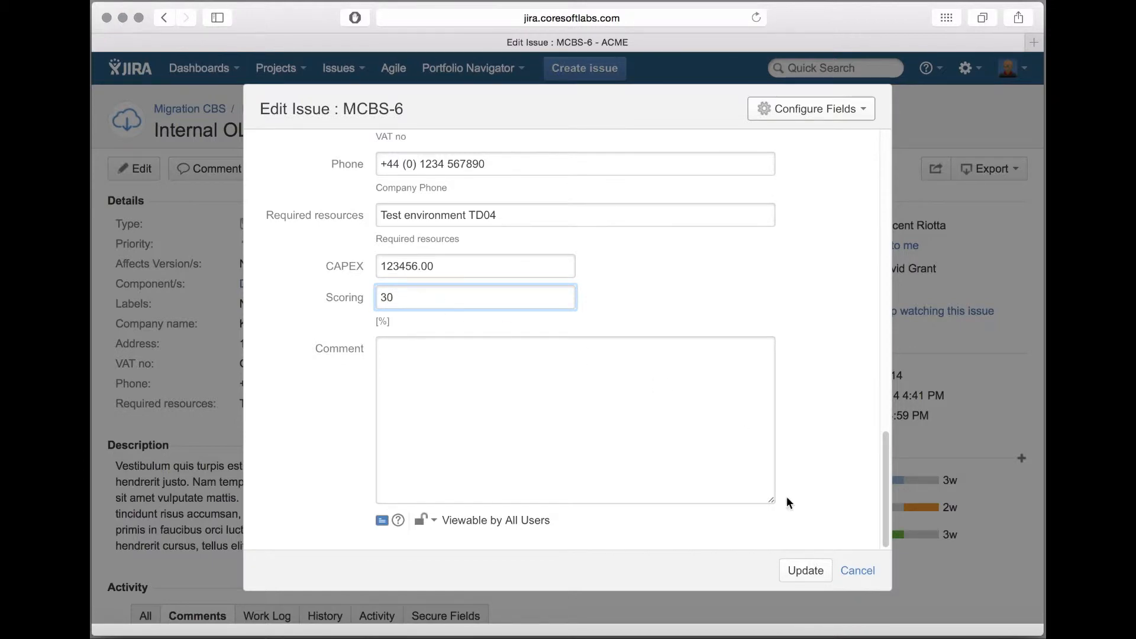
left_click(806, 571)
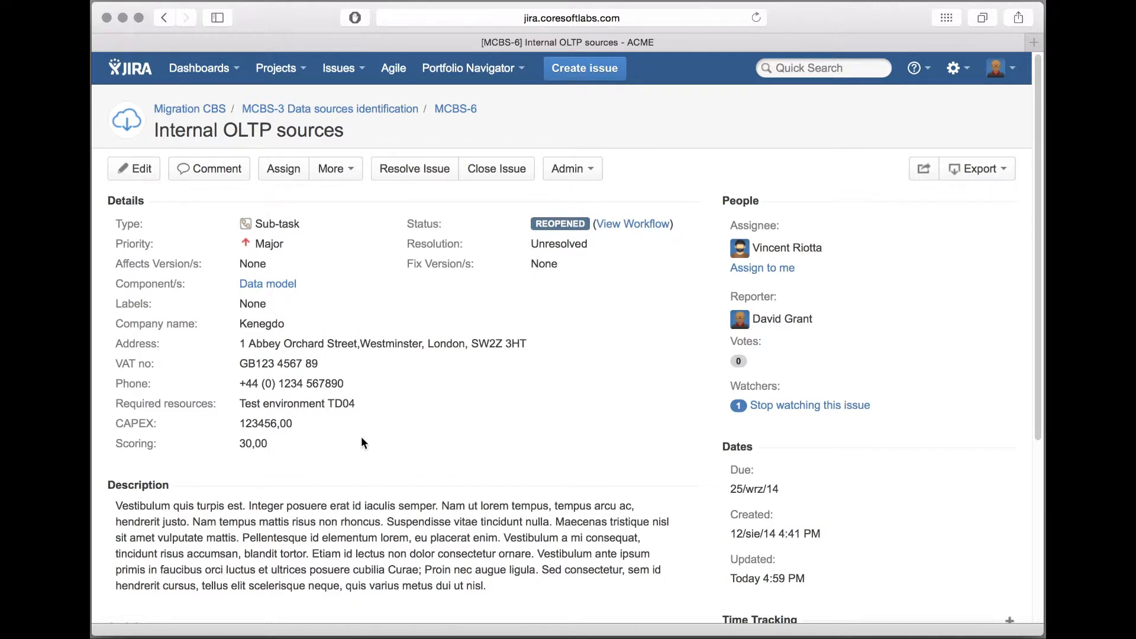
Step: Check the group memberships in the current user's profile and in the second user's profile in Chrome
left_click(1001, 68)
left_click(950, 104)
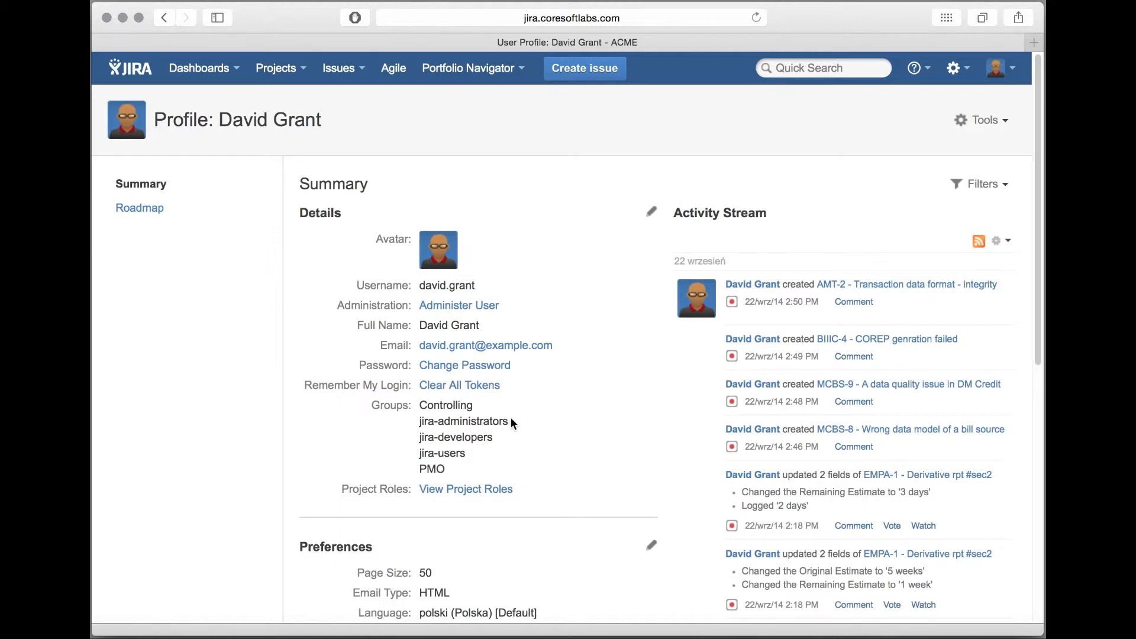
key("super+Tab")
key("super+Tab")
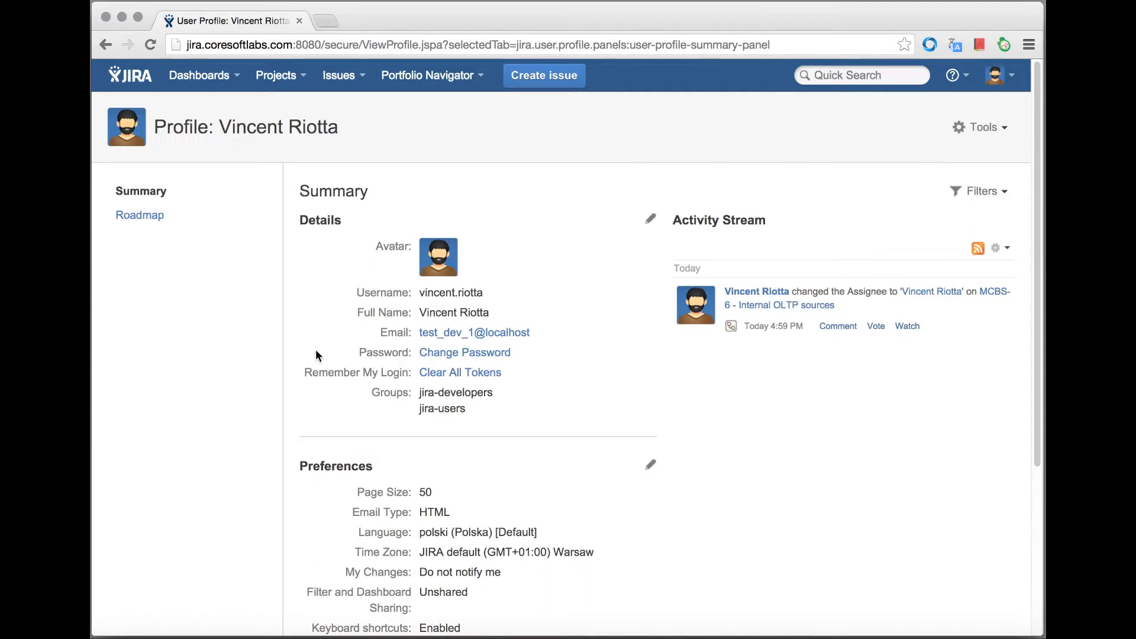
left_click(142, 217)
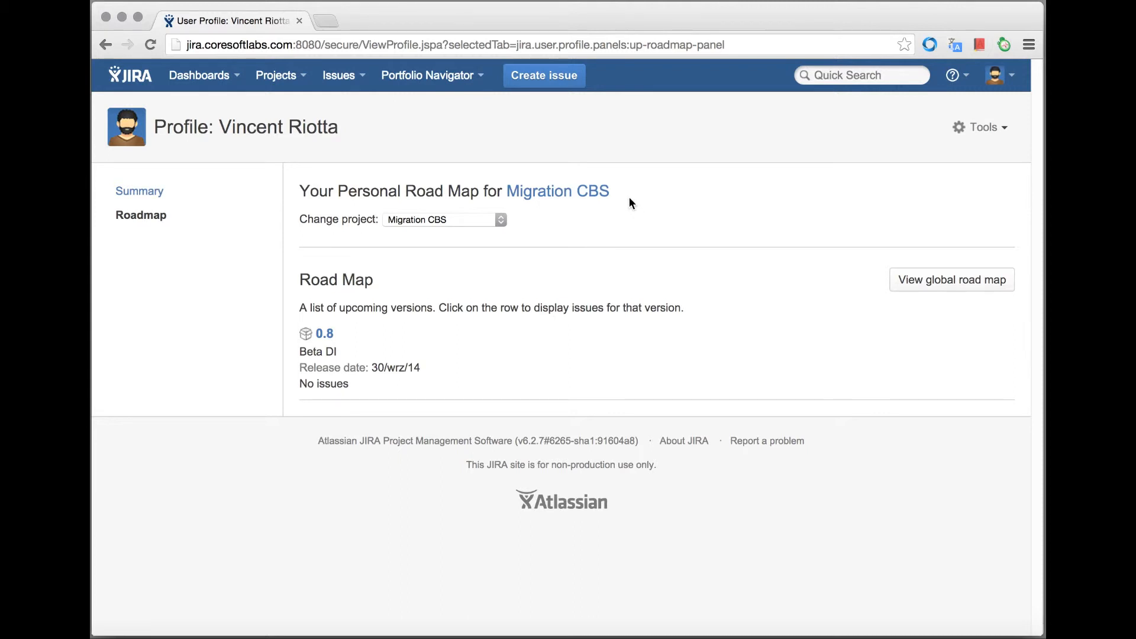
Step: As the second user, examine the secure fields in issue MCBS-6's details and edit form, and cancel the edit
left_click(341, 75)
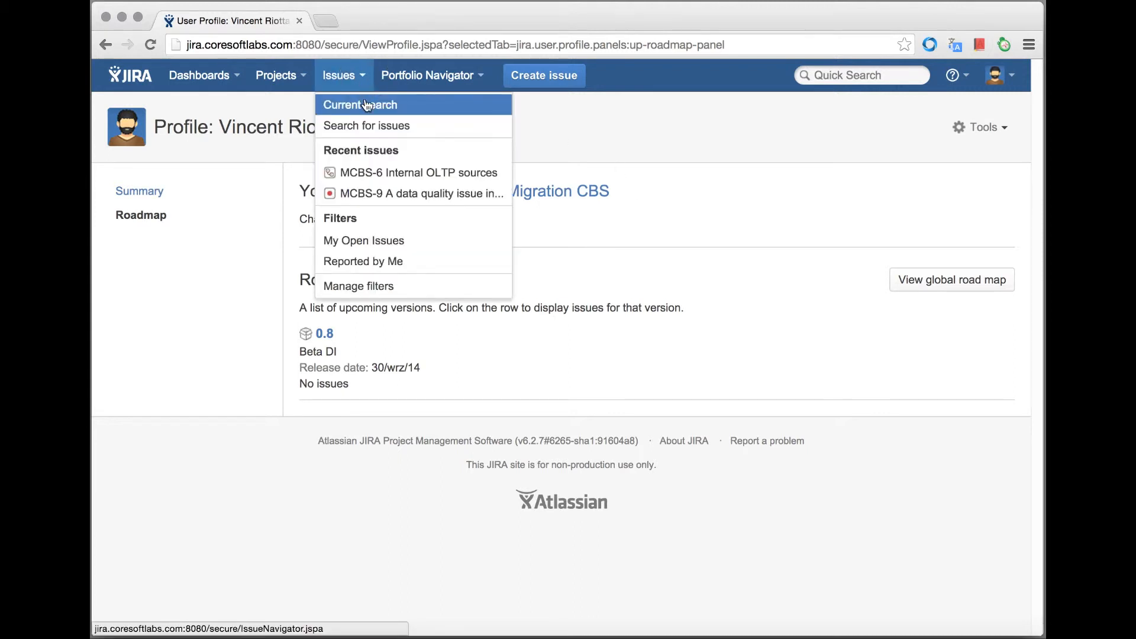
left_click(381, 173)
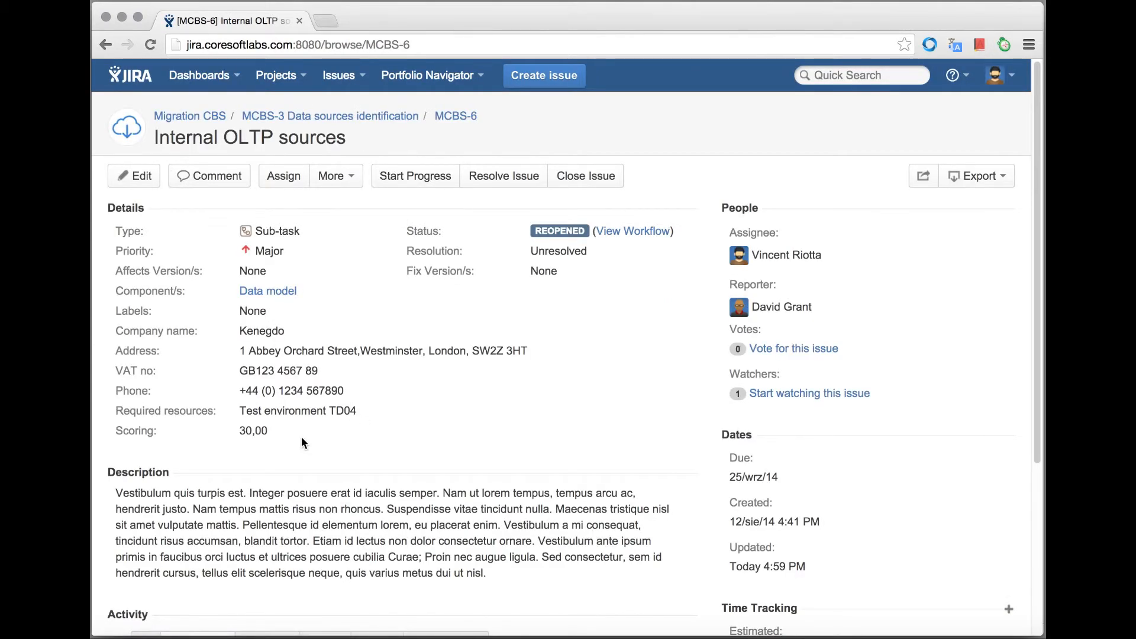
left_click(133, 176)
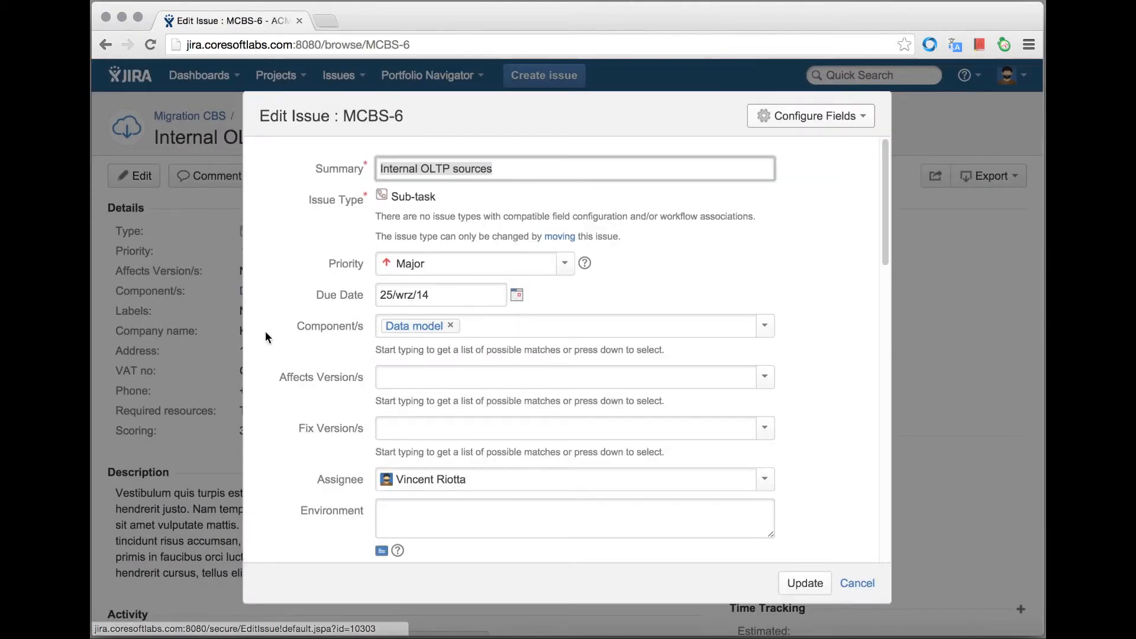
scroll(266, 332, "down", 6)
scroll(265, 336, "down", 10)
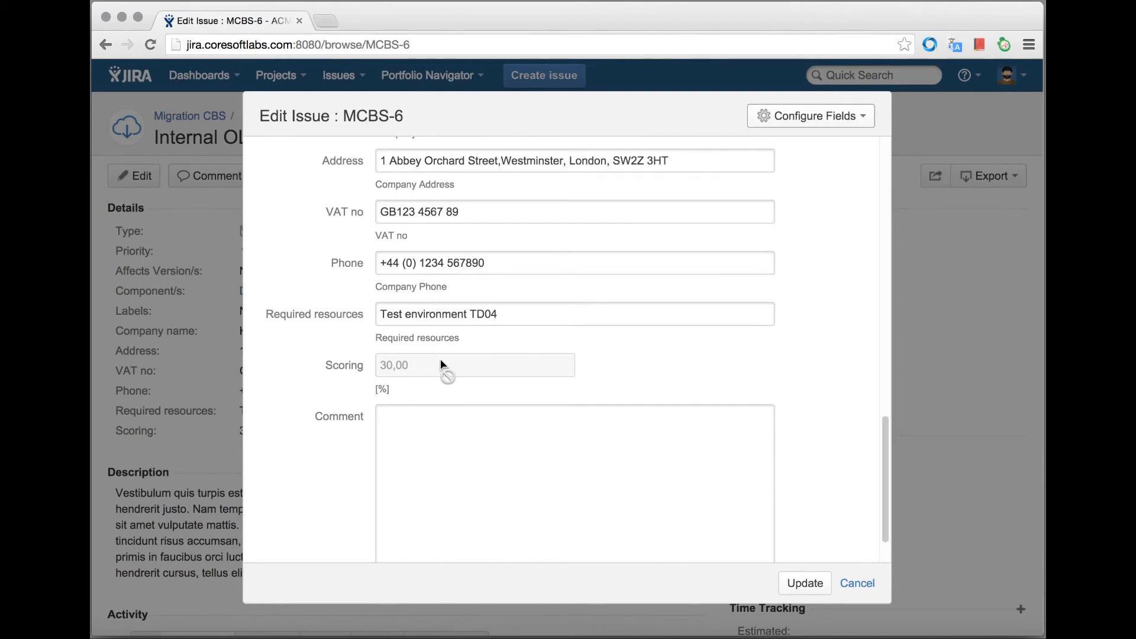
left_click(857, 582)
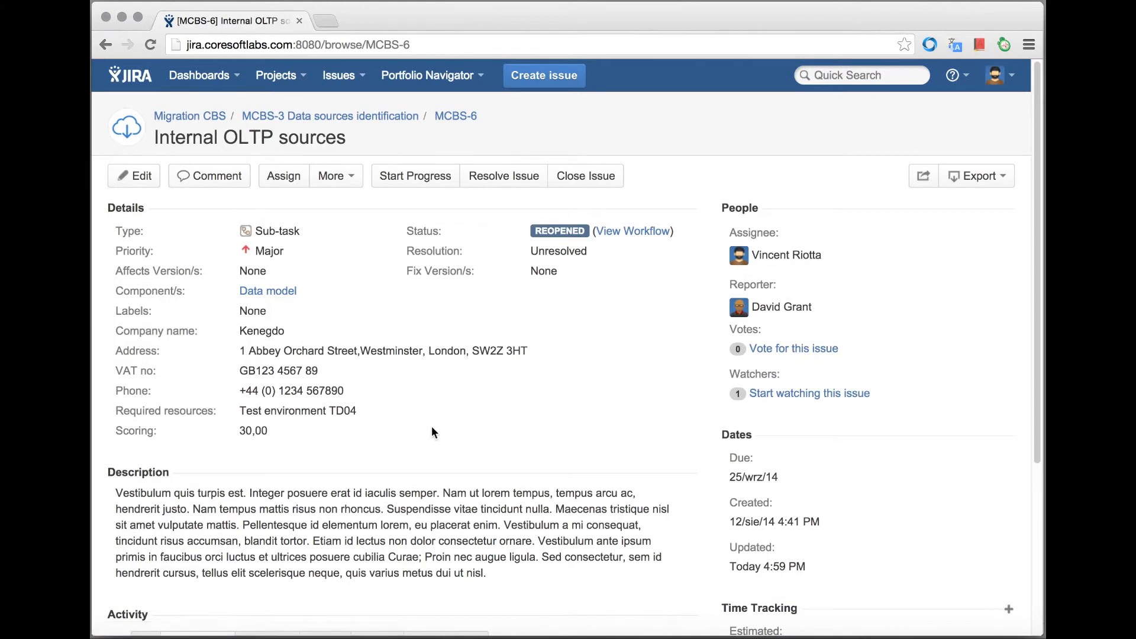
Step: Switch back to Safari and open issue MCBS-6 Internal OLTP sources from the recent issues
key("super+Tab")
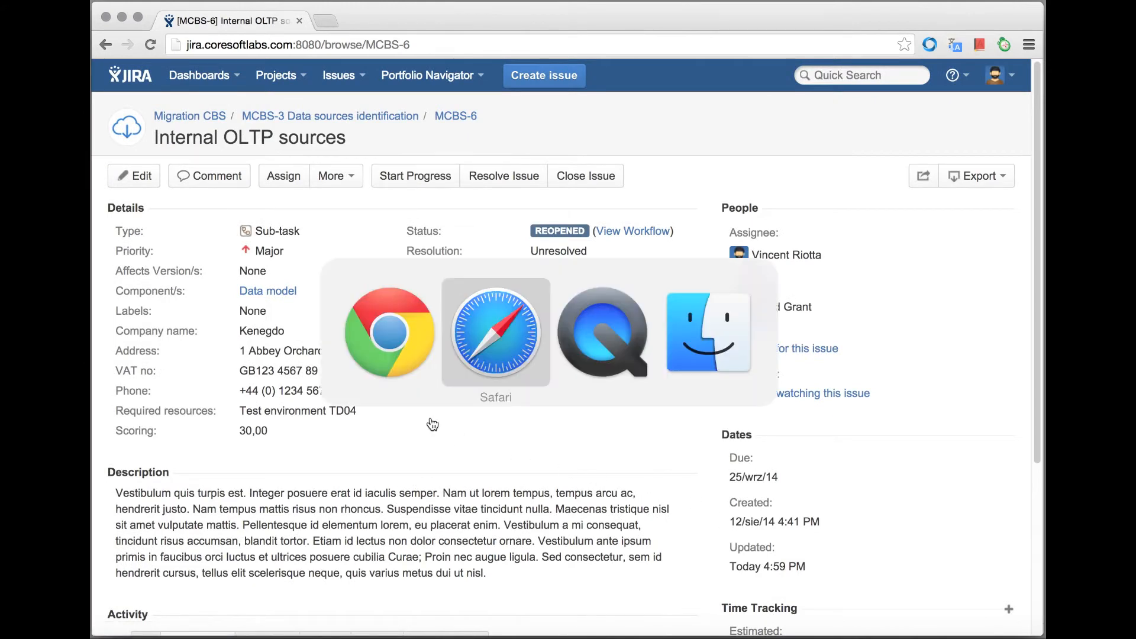
left_click(364, 73)
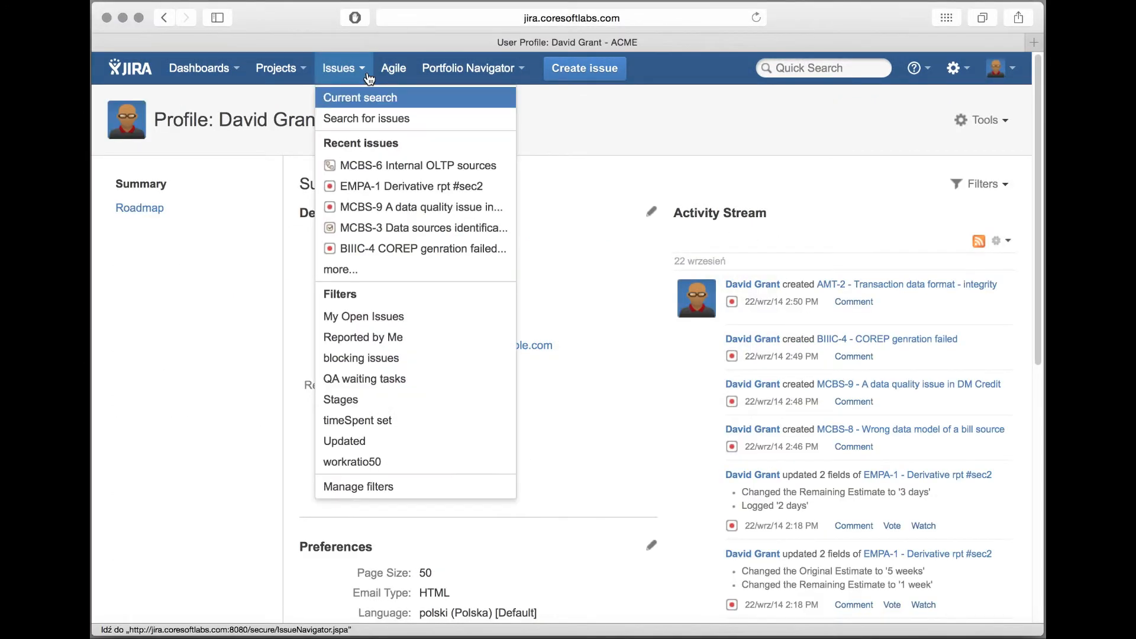
left_click(383, 167)
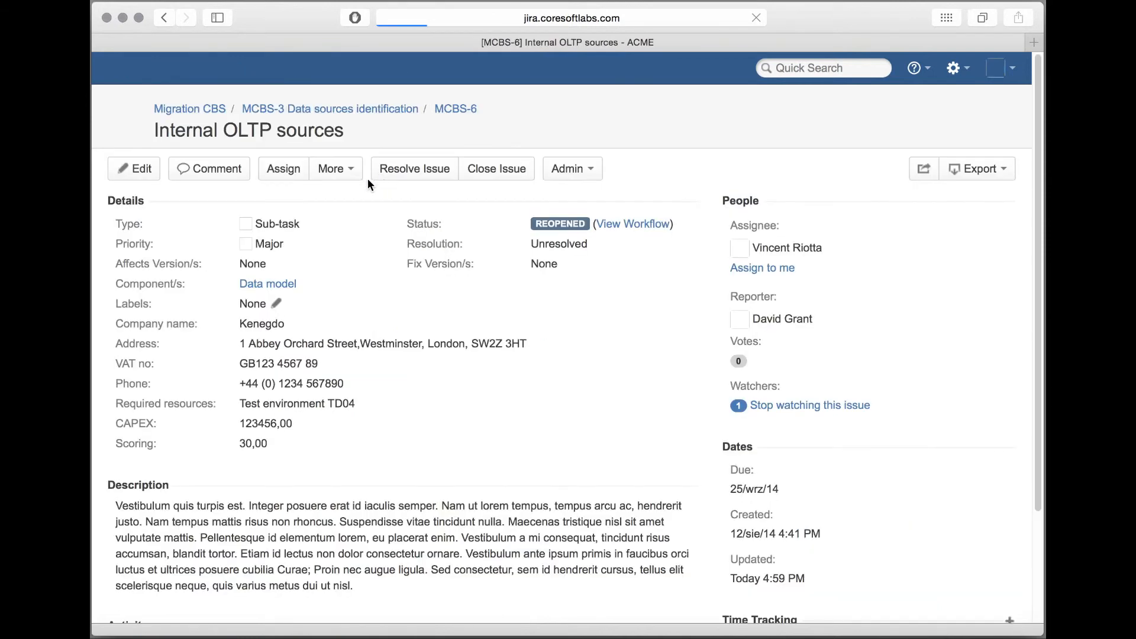